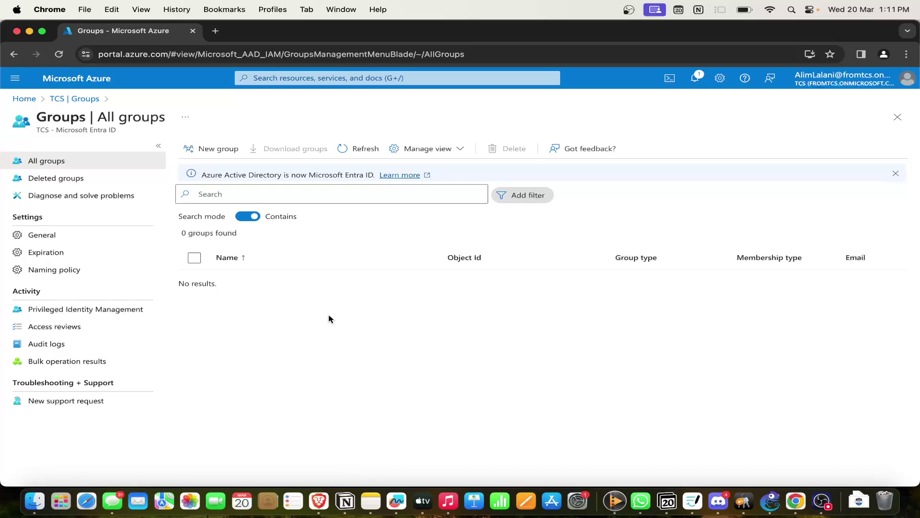
# Start a new group from the Entra ID All groups page.
pyautogui.click(214, 147)
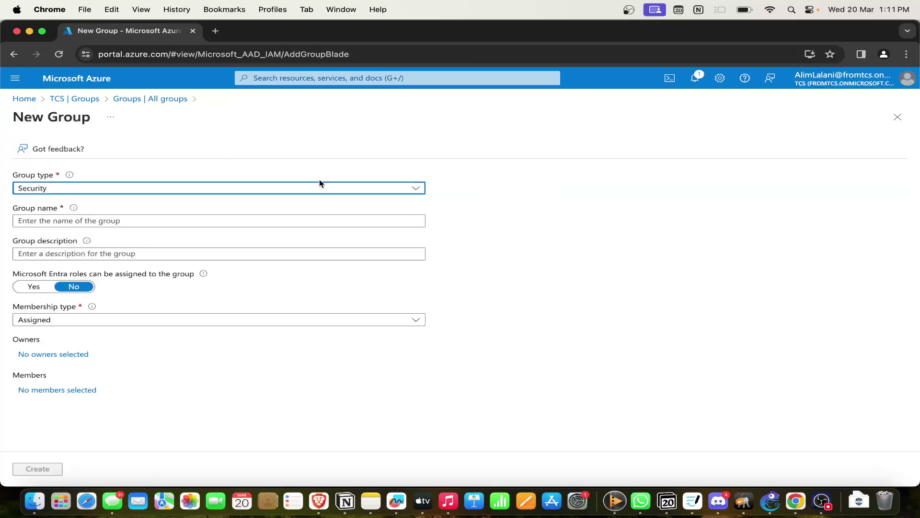
pyautogui.click(411, 186)
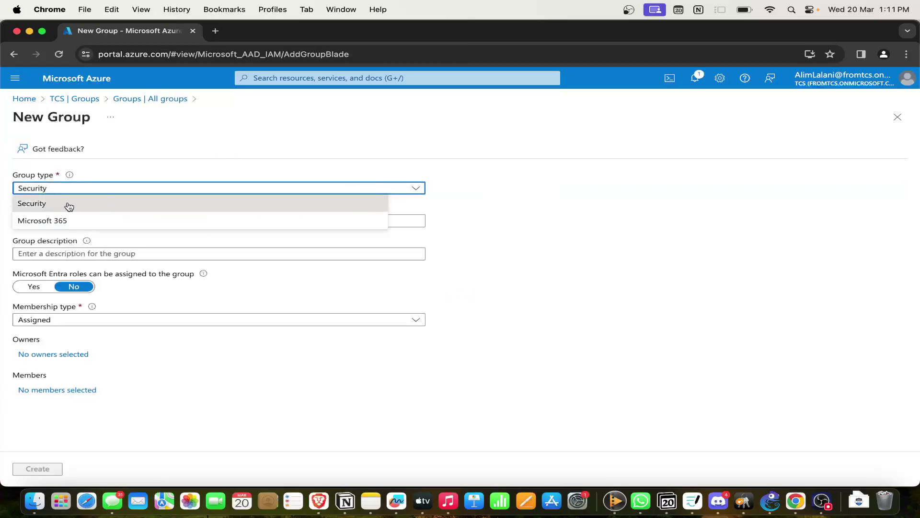
pyautogui.click(175, 145)
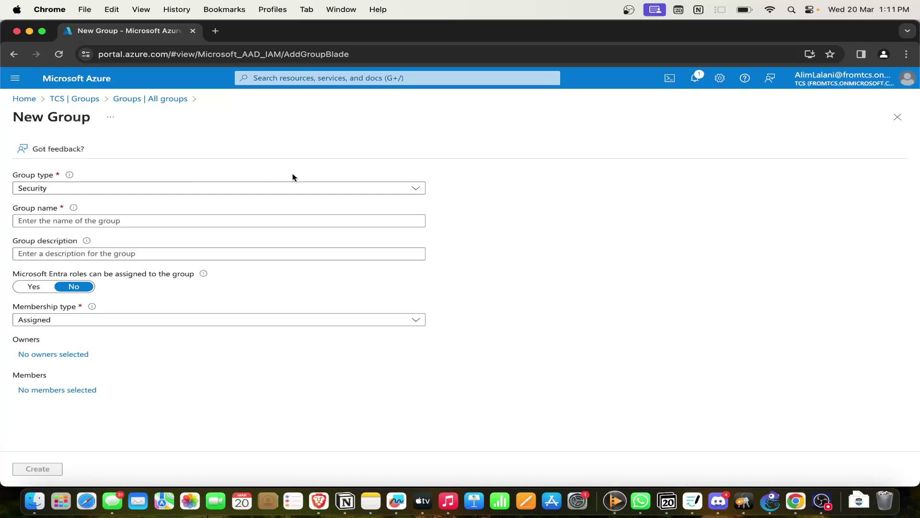
pyautogui.click(420, 192)
pyautogui.click(232, 162)
pyautogui.click(382, 188)
pyautogui.click(202, 218)
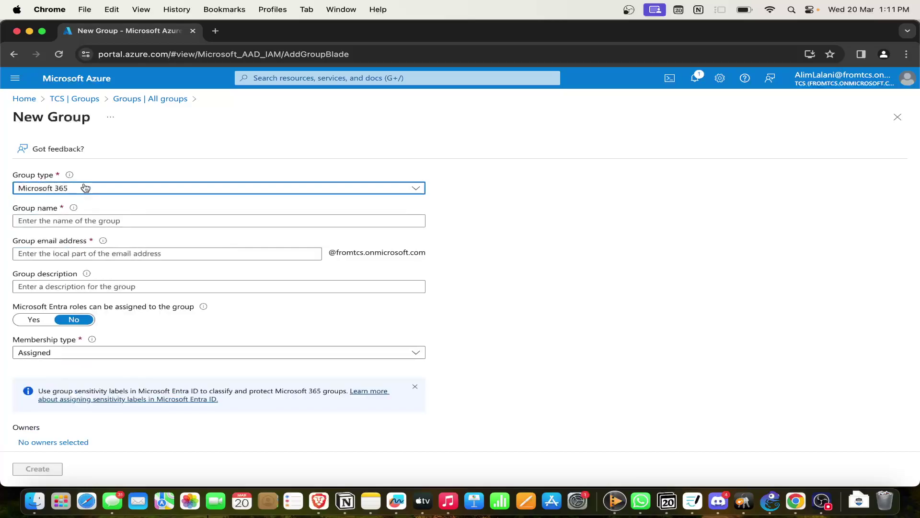
pyautogui.click(68, 251)
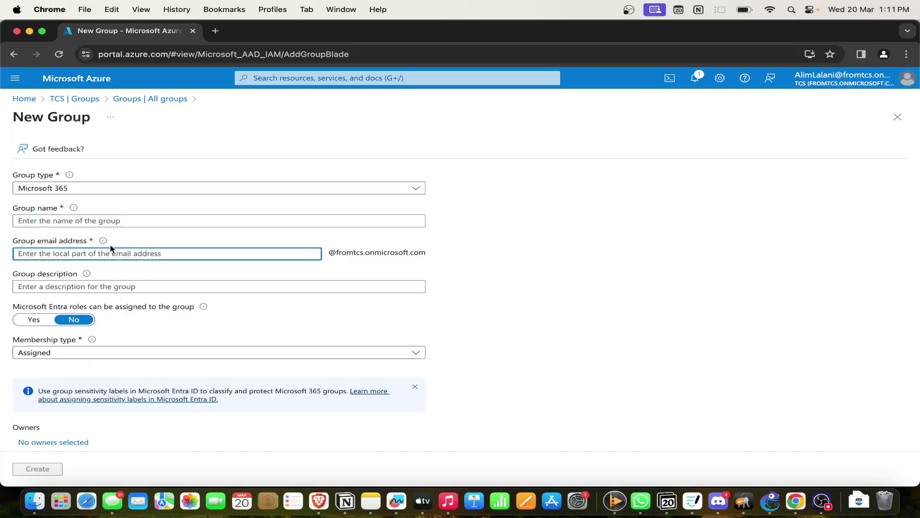
pyautogui.moveTo(18, 241); pyautogui.dragTo(87, 242)
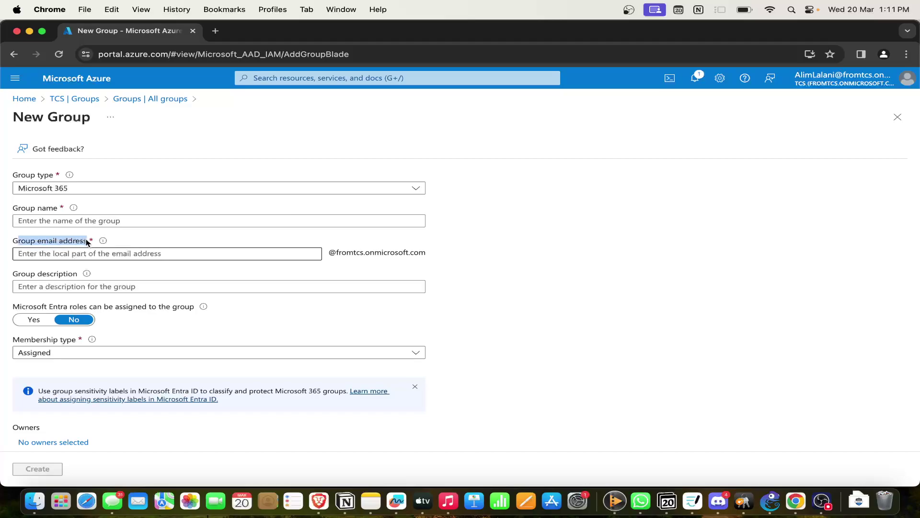
pyautogui.click(88, 241)
pyautogui.moveTo(367, 253); pyautogui.dragTo(429, 255)
pyautogui.click(464, 227)
pyautogui.click(417, 190)
pyautogui.click(278, 216)
pyautogui.click(297, 191)
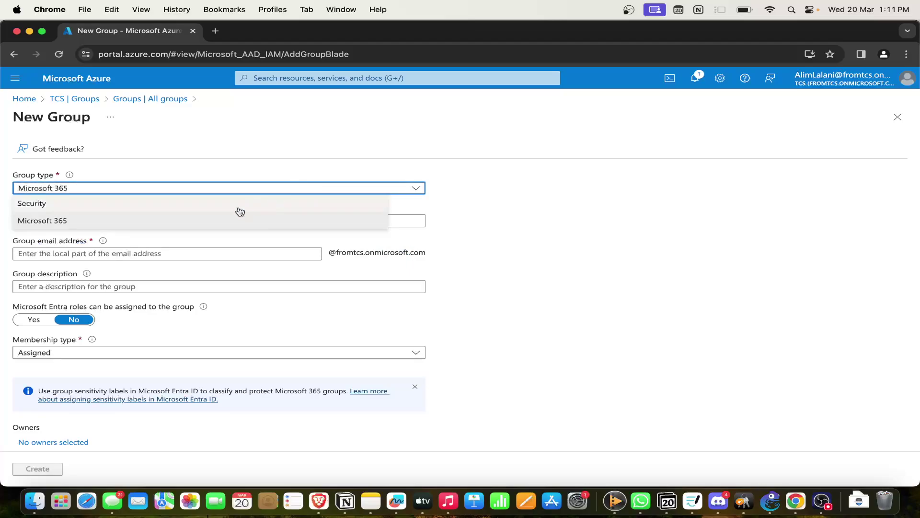
pyautogui.click(242, 203)
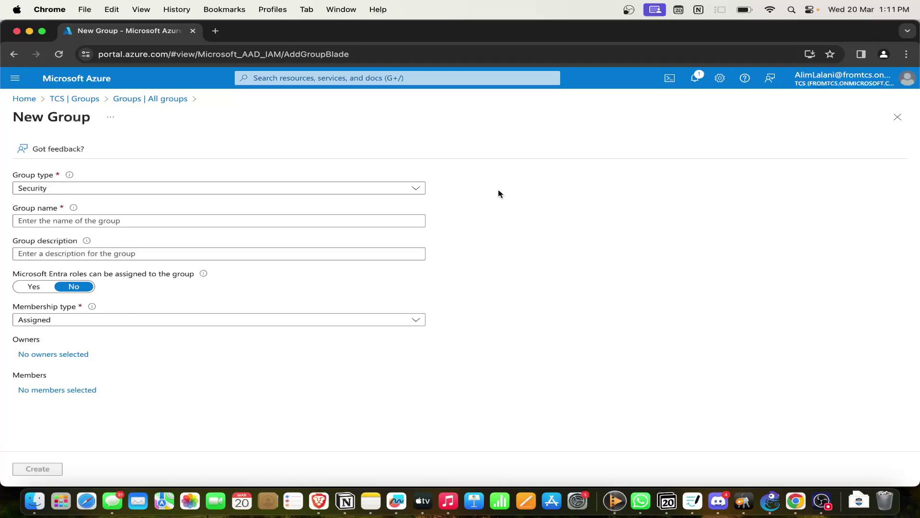
pyautogui.click(695, 78)
pyautogui.click(695, 78)
pyautogui.click(405, 189)
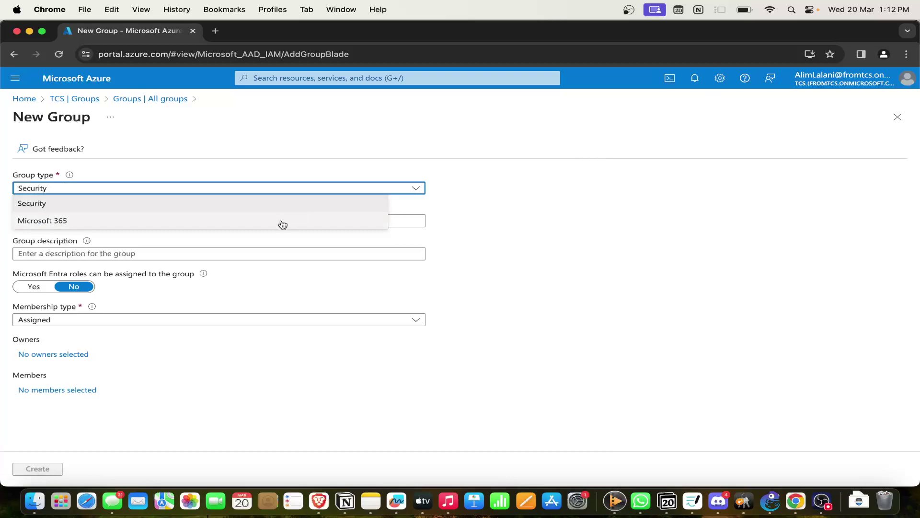
pyautogui.click(256, 215)
pyautogui.click(284, 194)
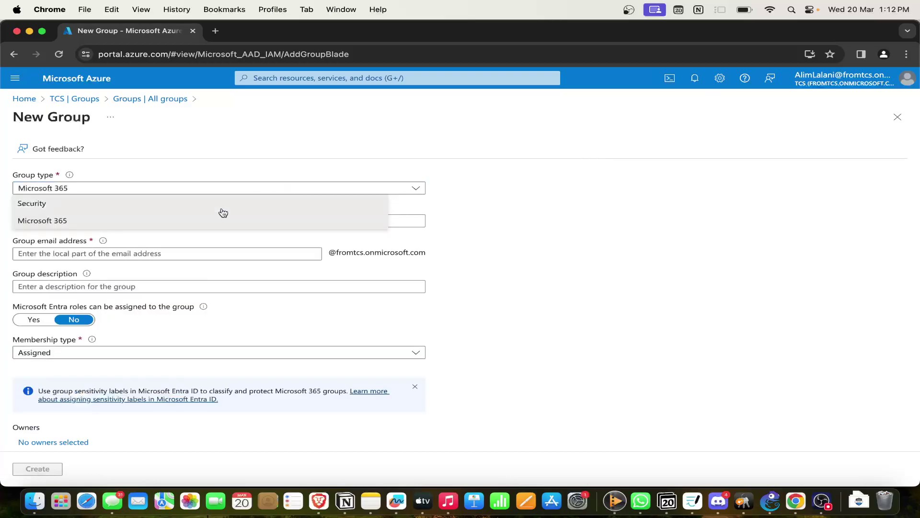
pyautogui.click(226, 201)
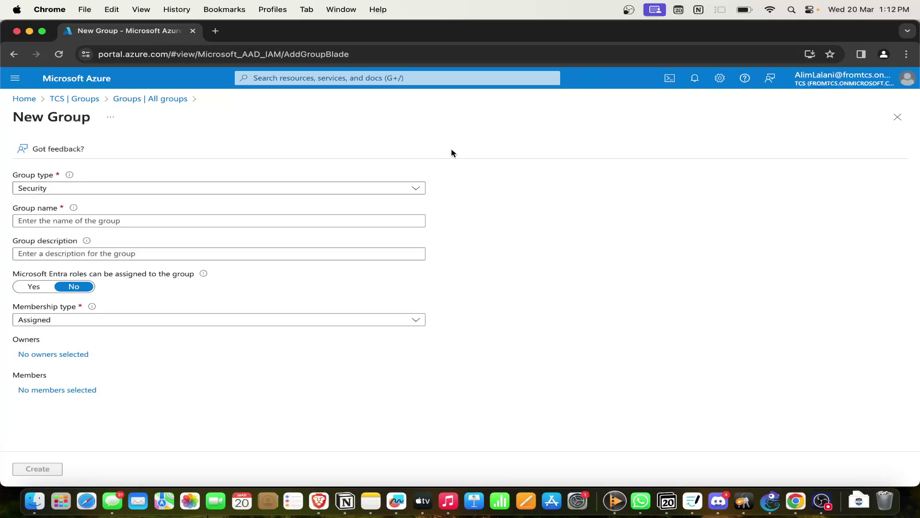
# Name the group DemoGroup with description 'This is a demo group'.
pyautogui.click(149, 222)
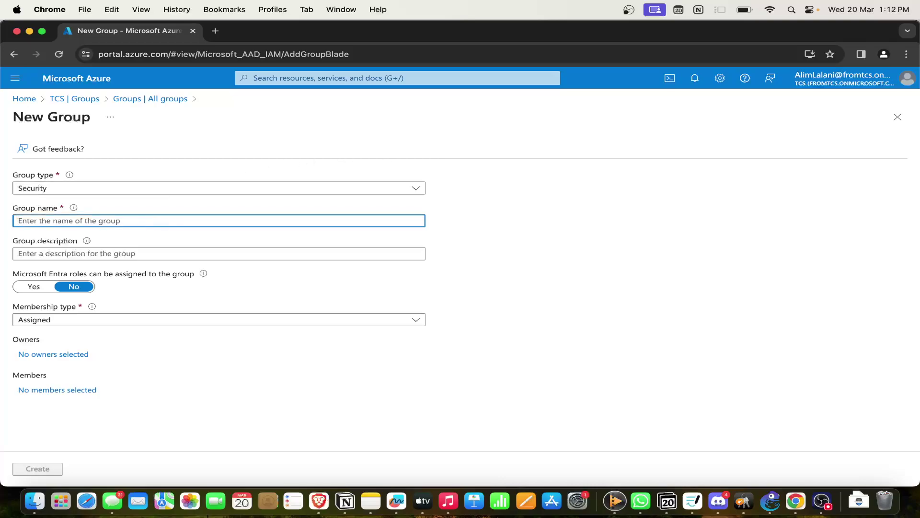
pyautogui.write('Demo')
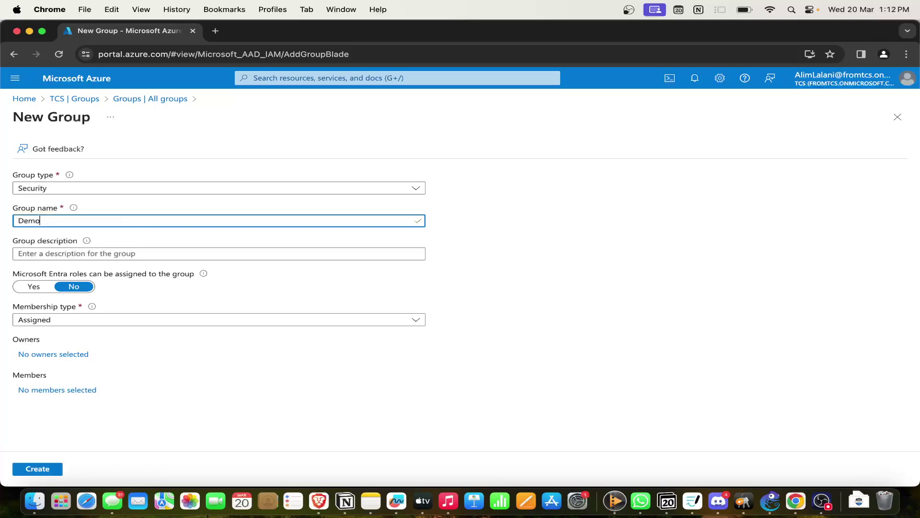
pyautogui.write('Group')
pyautogui.click(19, 253)
pyautogui.write('This is a demo group')
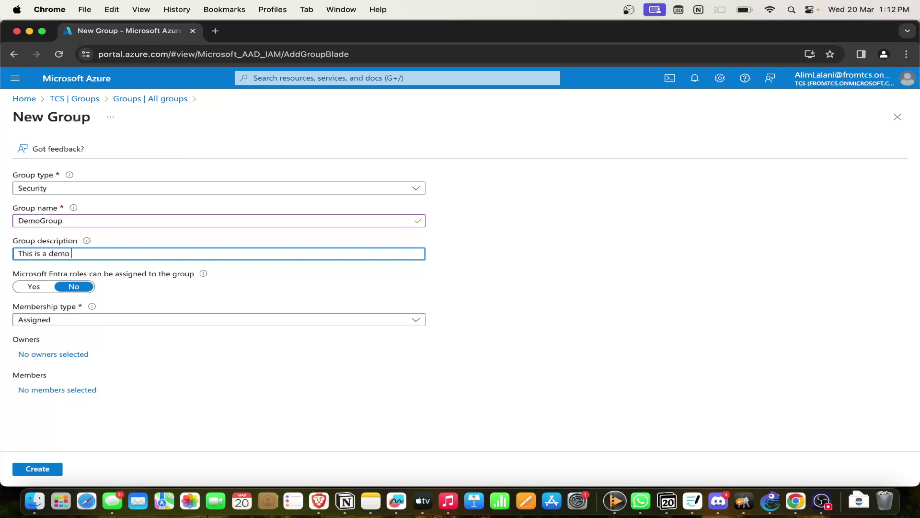
pyautogui.click(170, 286)
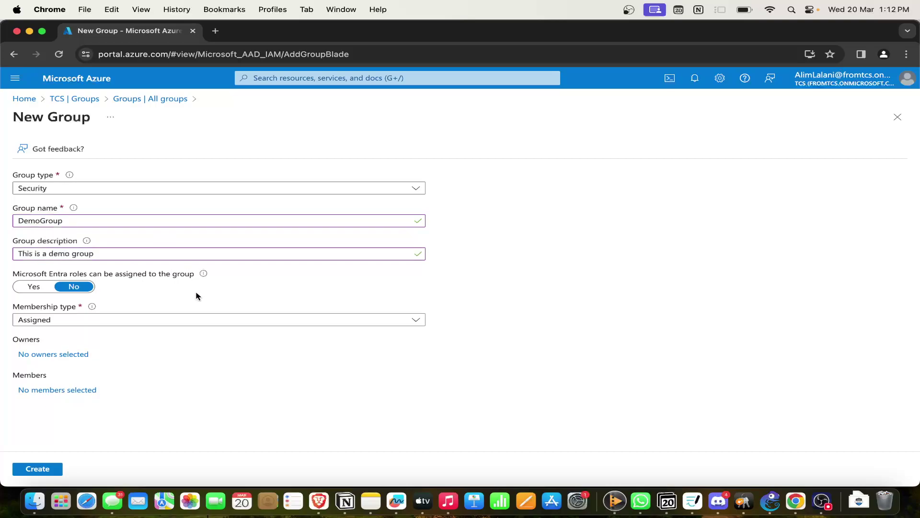
# Turn Entra role assignment on, then set it back to No.
pyautogui.click(33, 286)
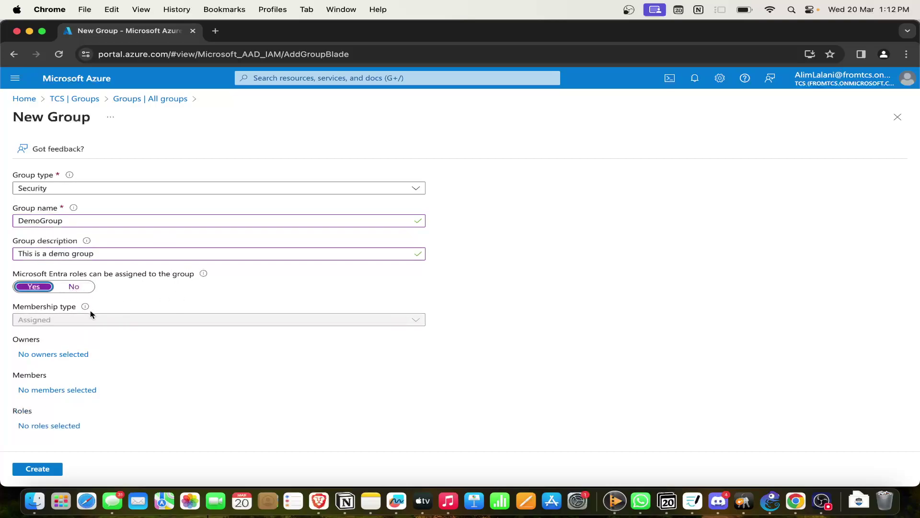
pyautogui.click(29, 321)
pyautogui.click(167, 282)
pyautogui.moveTo(205, 275)
pyautogui.click(80, 290)
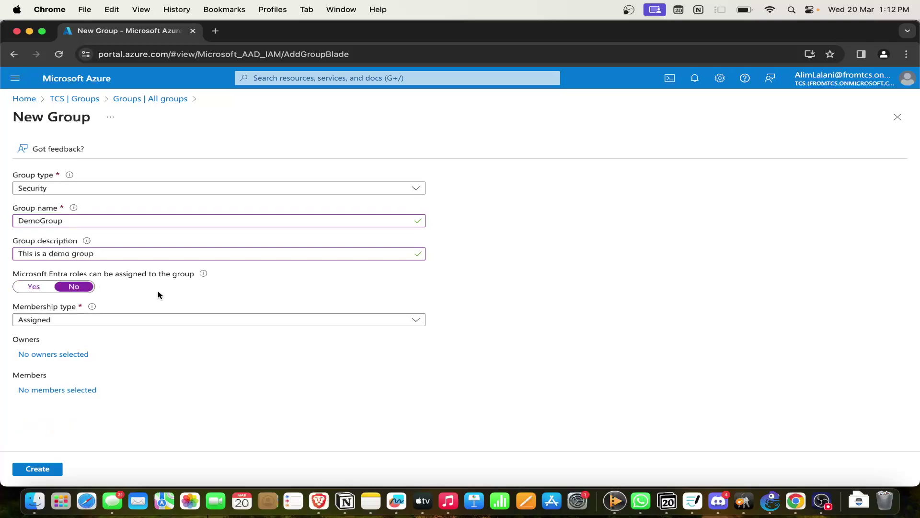
# Keep membership type Assigned and add one user as a group member.
pyautogui.click(128, 319)
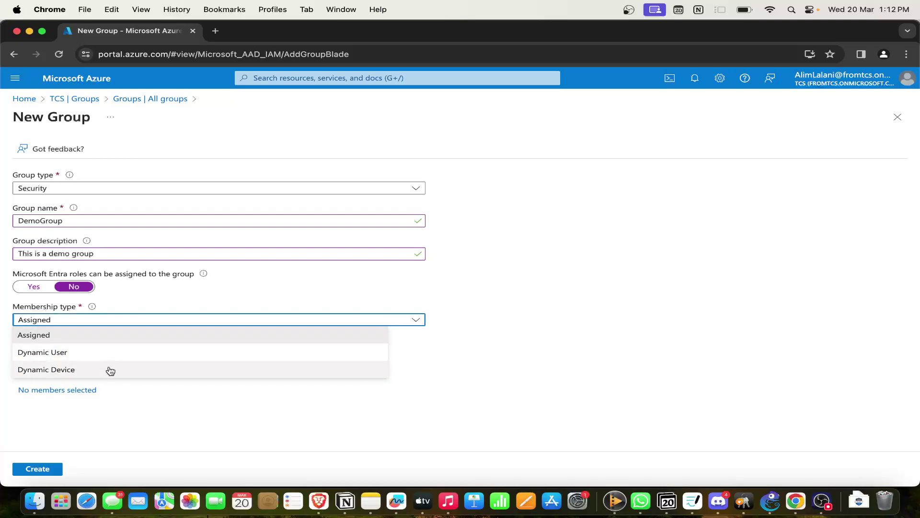
pyautogui.click(465, 343)
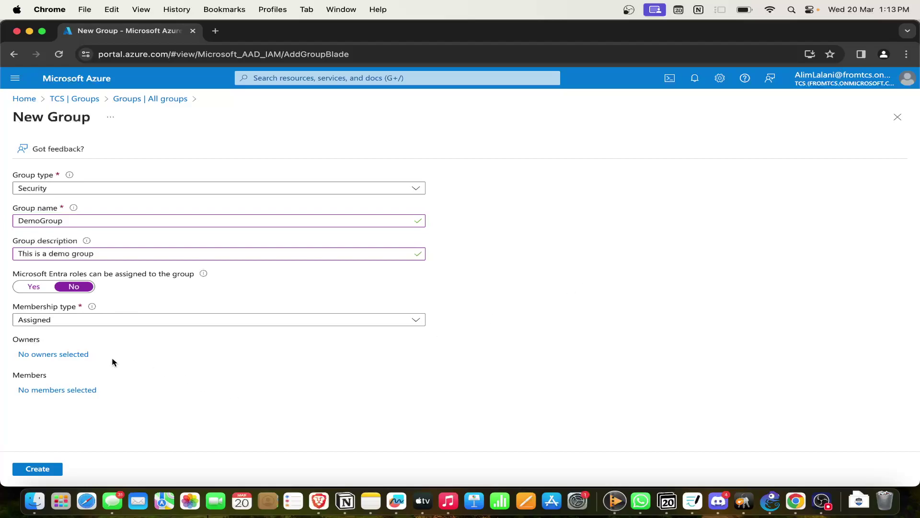
pyautogui.click(78, 390)
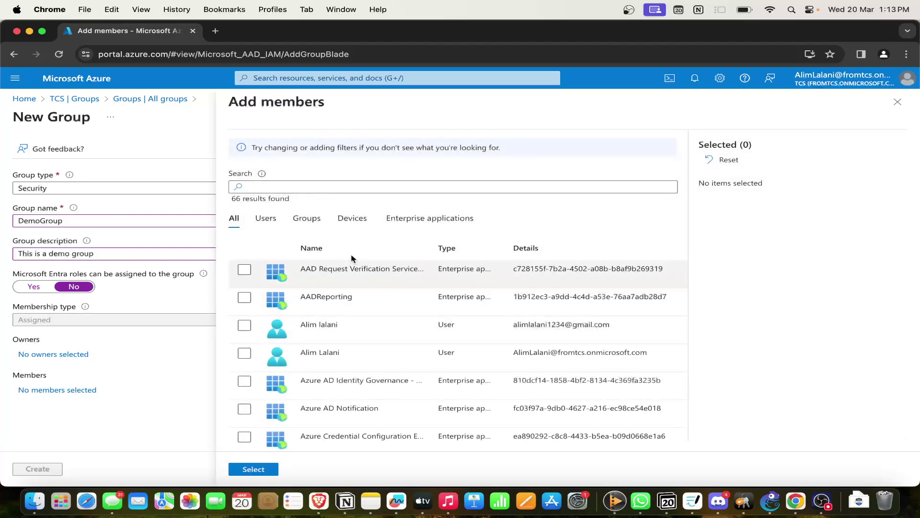
pyautogui.scroll(-5, 349, 349)
pyautogui.scroll(5, 355, 341)
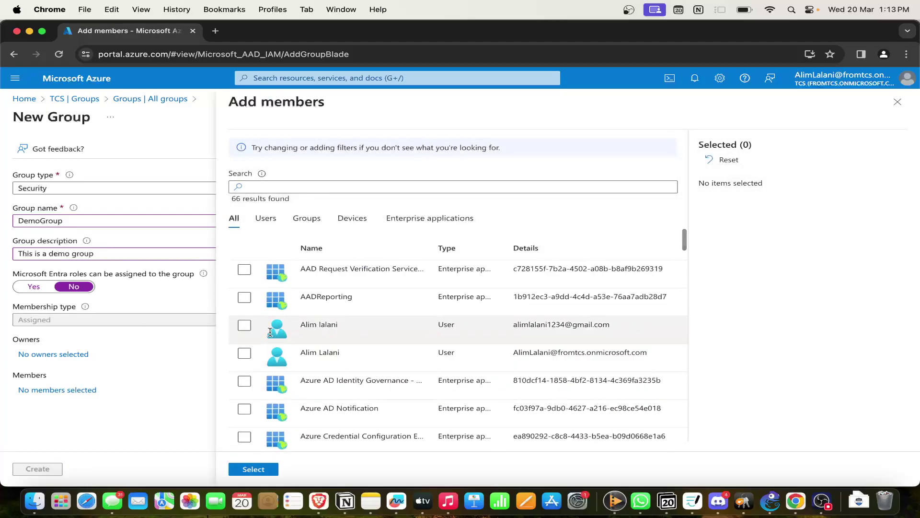
pyautogui.click(244, 325)
pyautogui.click(266, 470)
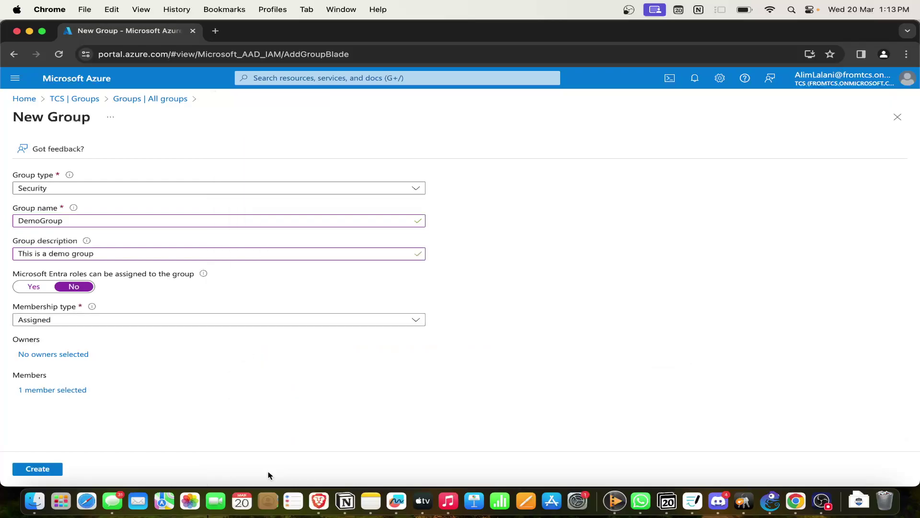
# Select one user as the group owner, then switch membership type to Dynamic User.
pyautogui.click(56, 355)
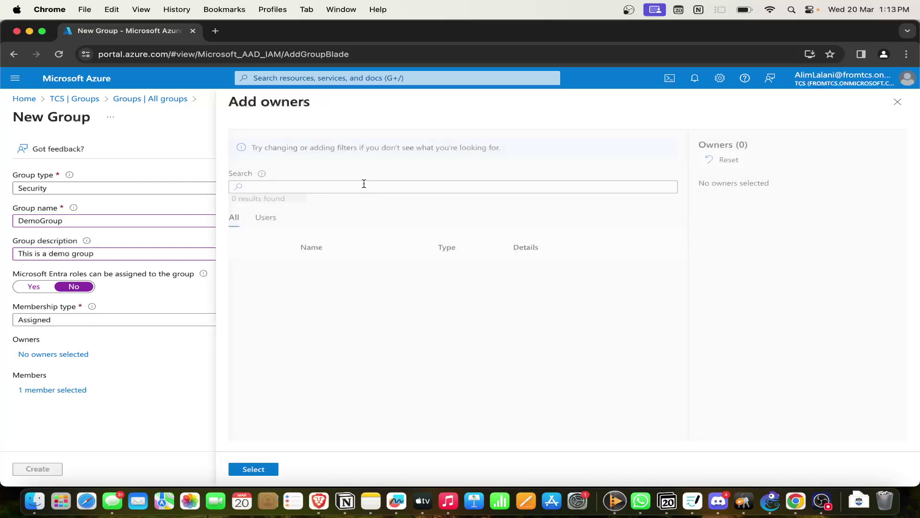
pyautogui.click(245, 297)
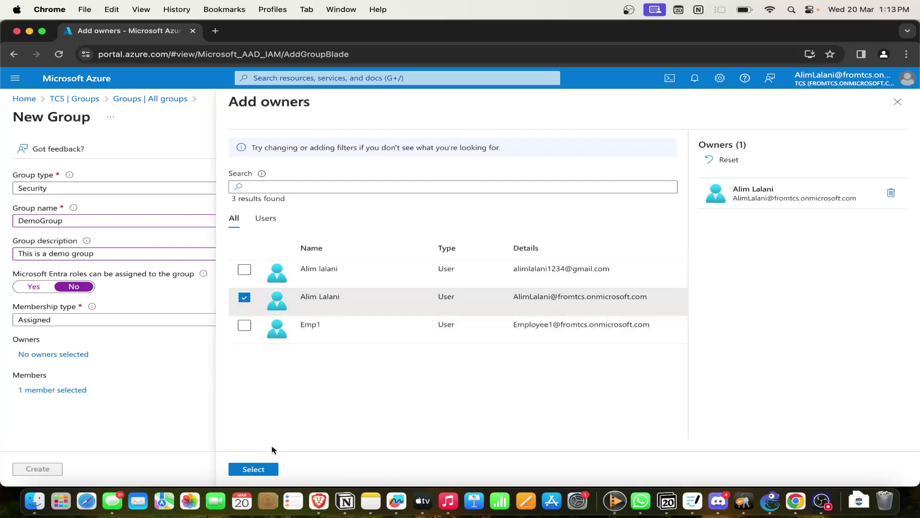
pyautogui.click(254, 469)
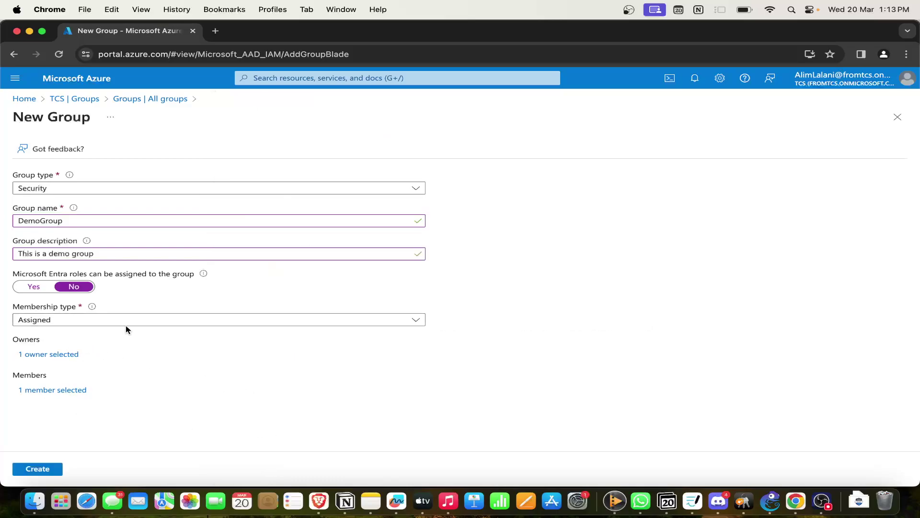
pyautogui.click(139, 321)
pyautogui.click(127, 349)
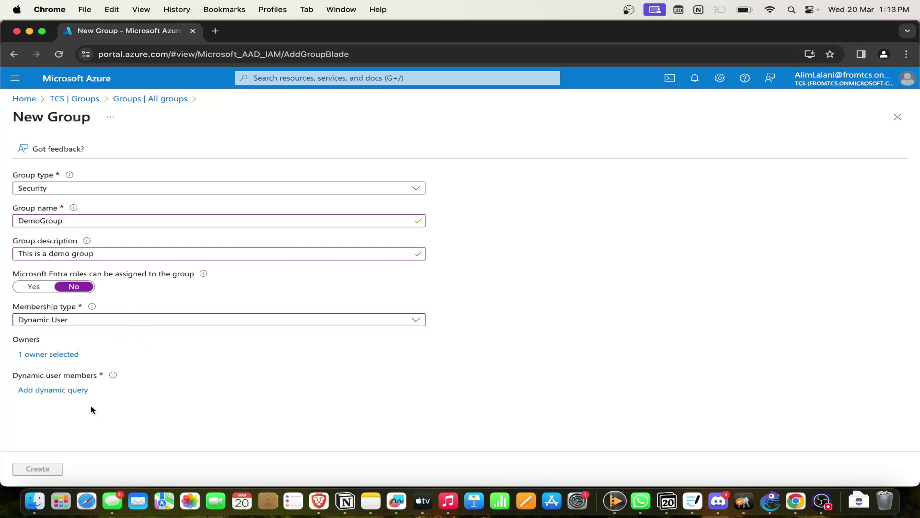
# In the dynamic rule editor, add an expression using the user country property.
pyautogui.click(75, 391)
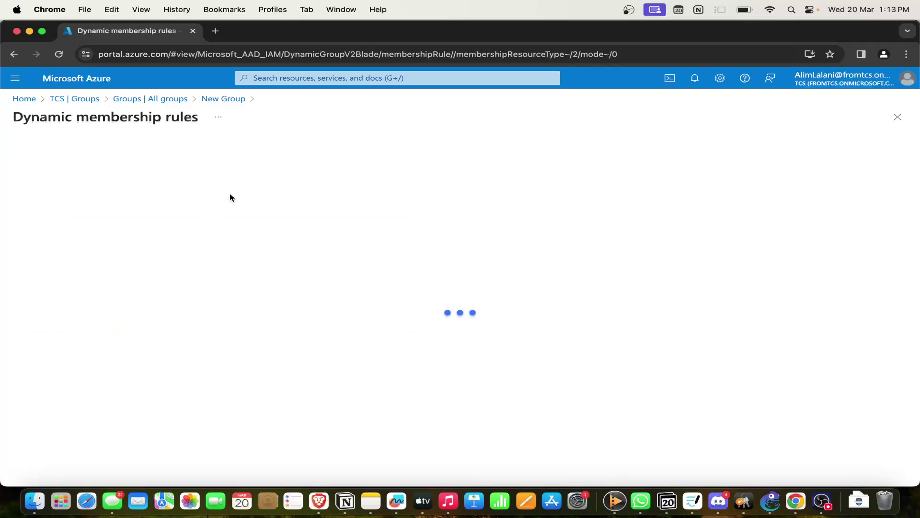
pyautogui.click(73, 261)
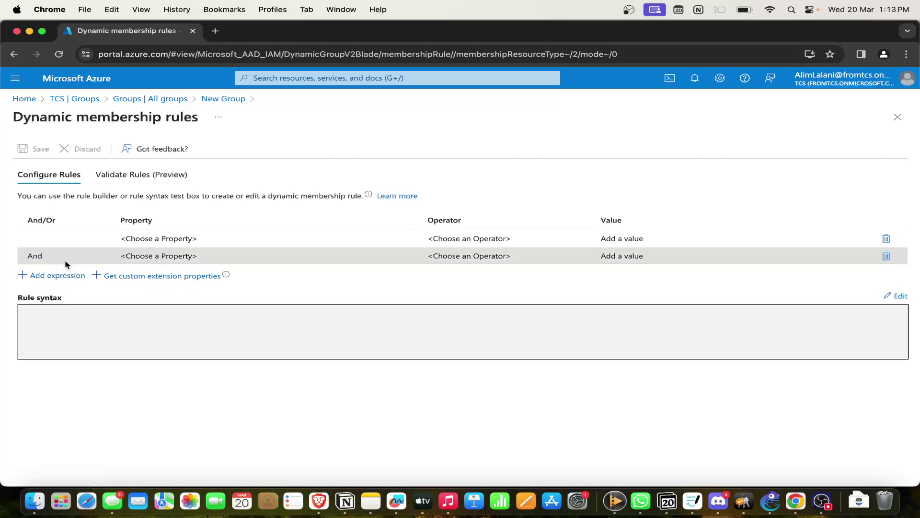
pyautogui.click(191, 256)
pyautogui.click(173, 330)
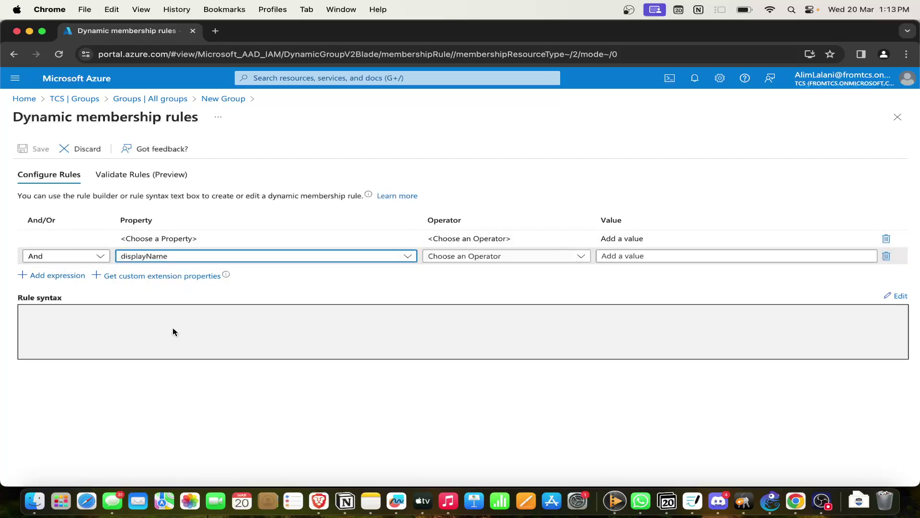
pyautogui.click(406, 256)
pyautogui.scroll(-1, 250, 355)
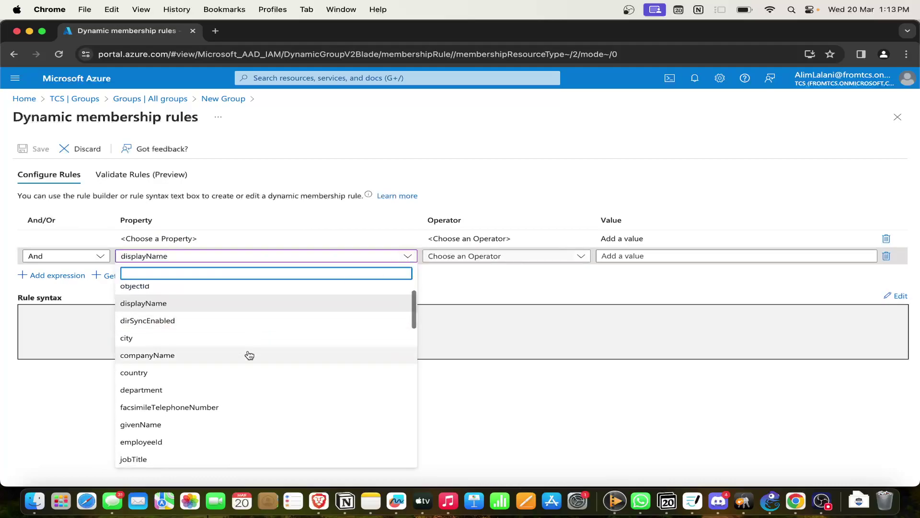
pyautogui.click(177, 374)
# Set the operator to Equals with value India, and save the rule.
pyautogui.click(520, 259)
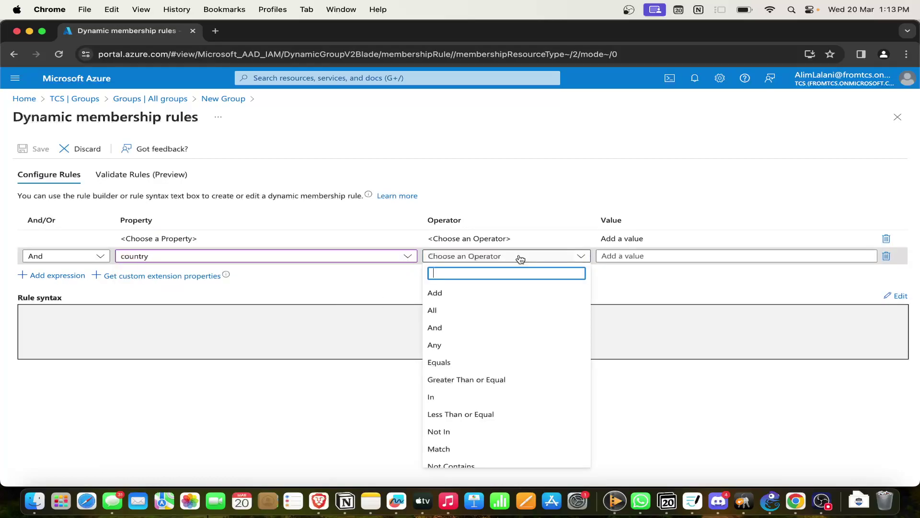
pyautogui.click(470, 362)
pyautogui.click(701, 251)
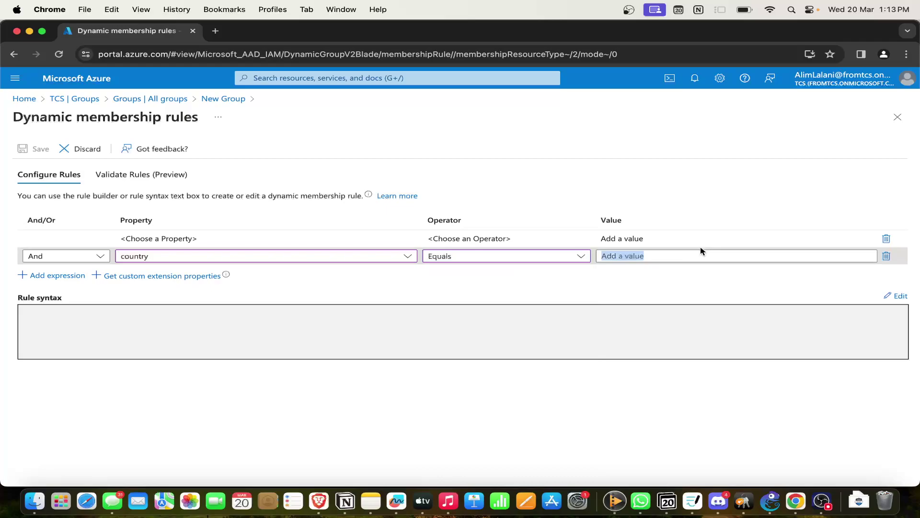
pyautogui.press('BackSpace')
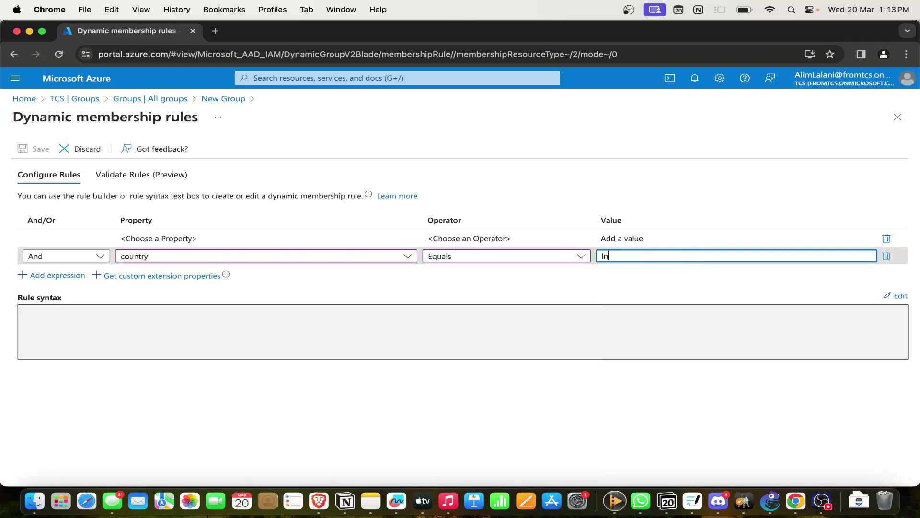
pyautogui.click(777, 304)
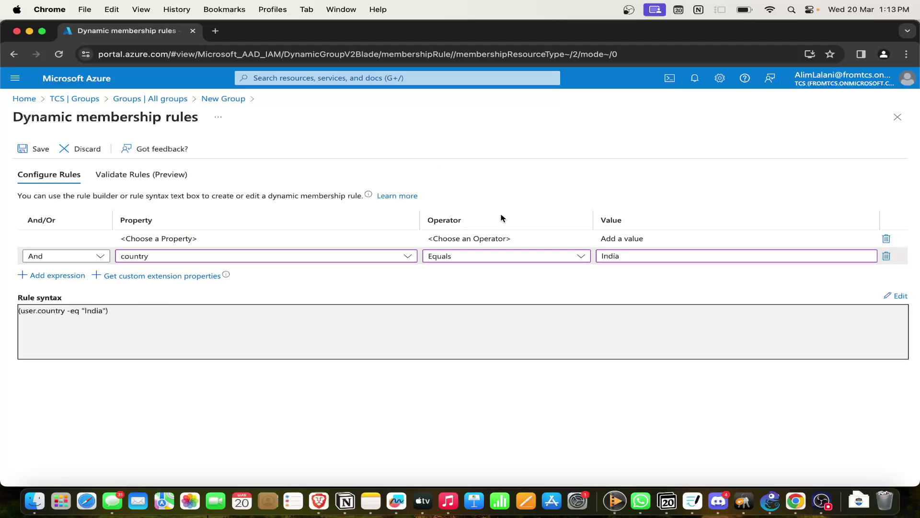
pyautogui.click(40, 151)
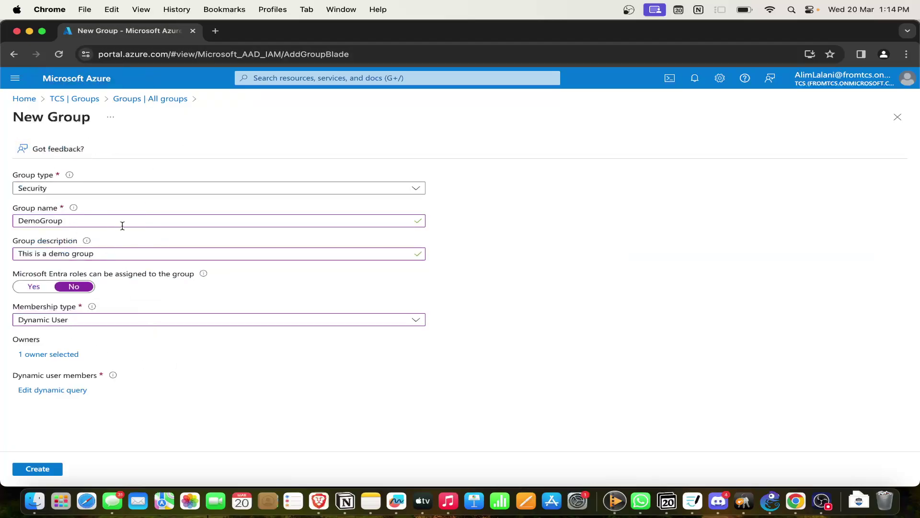
# Switch membership to Dynamic Device and reopen its dynamic query, still holding the India rule.
pyautogui.click(159, 320)
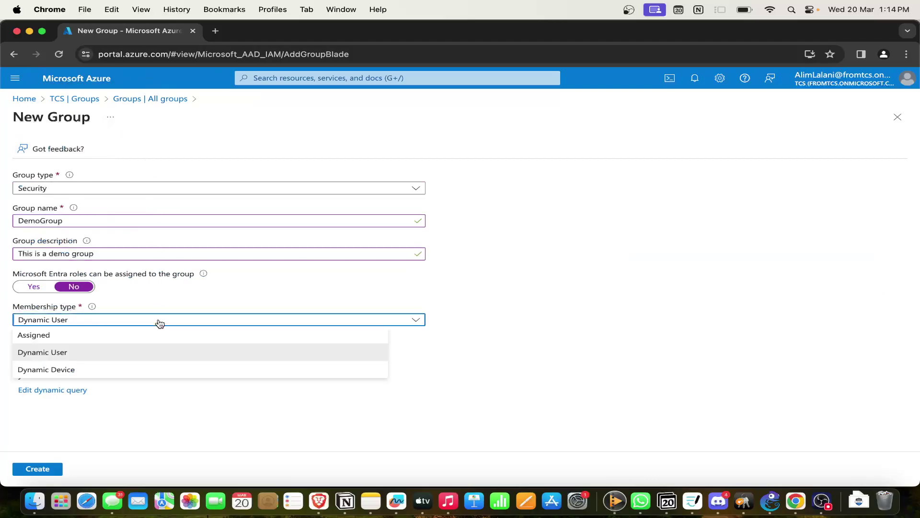
pyautogui.click(88, 369)
pyautogui.click(74, 390)
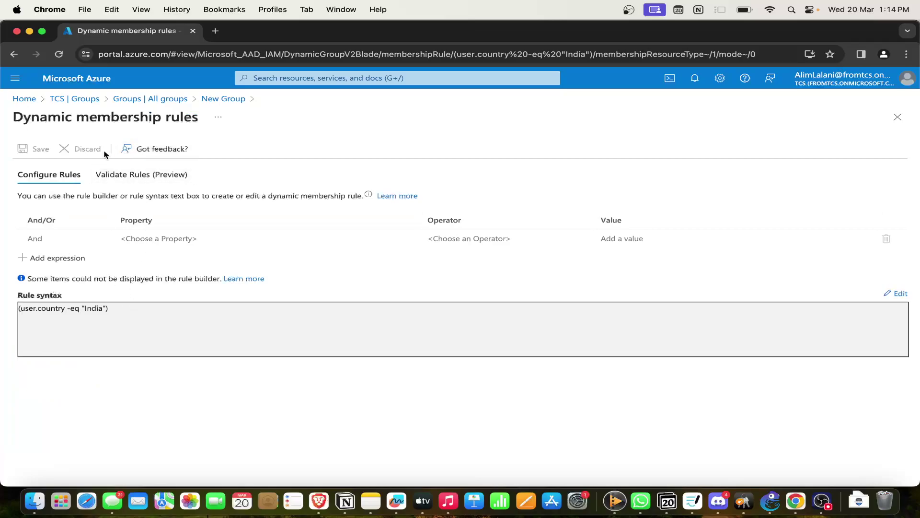
pyautogui.click(216, 99)
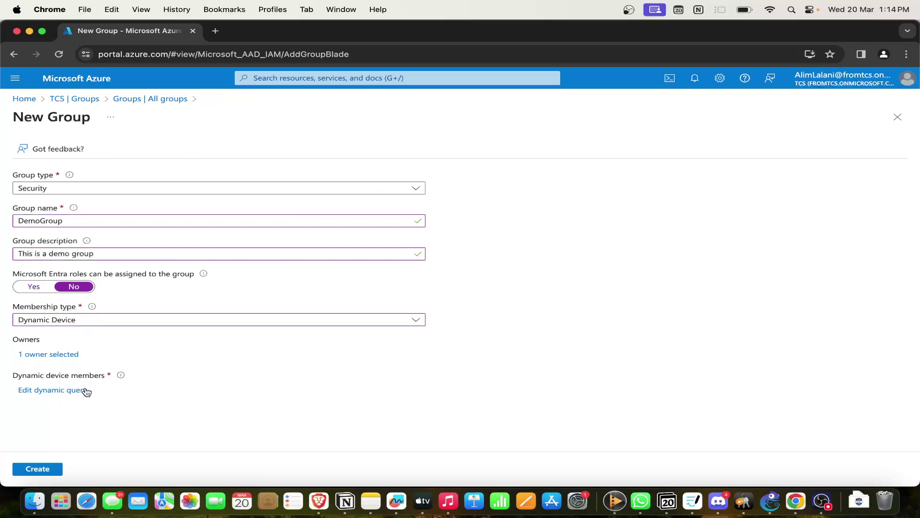
pyautogui.click(84, 319)
pyautogui.click(80, 334)
pyautogui.click(76, 324)
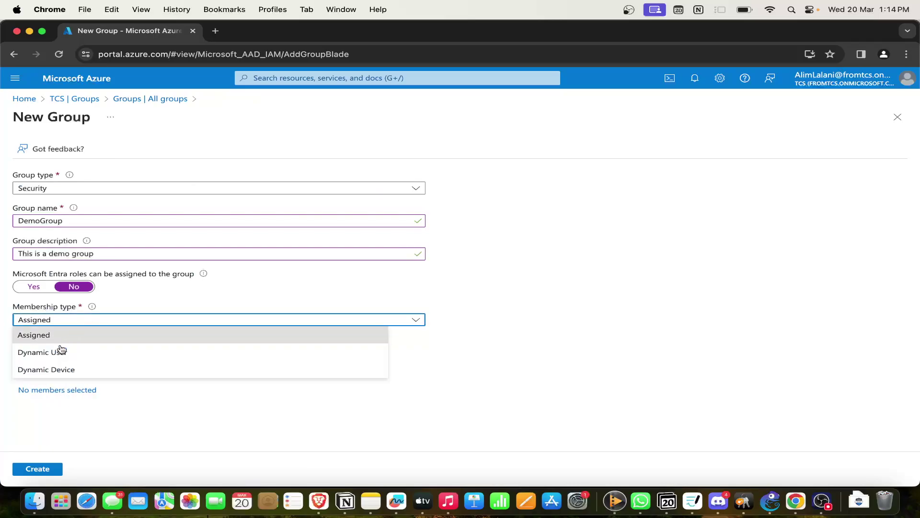
pyautogui.click(58, 368)
pyautogui.click(58, 391)
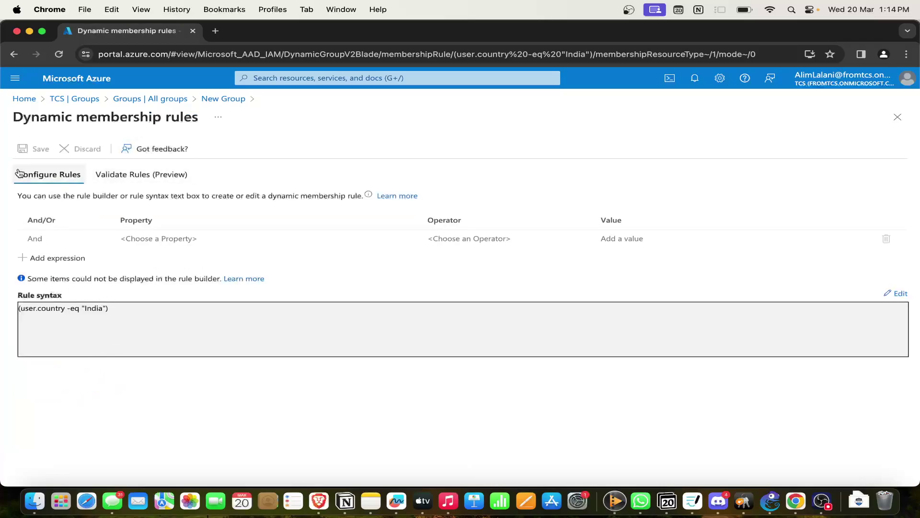
# Try validating the rule against devices, closing the device picker without adding any.
pyautogui.click(120, 174)
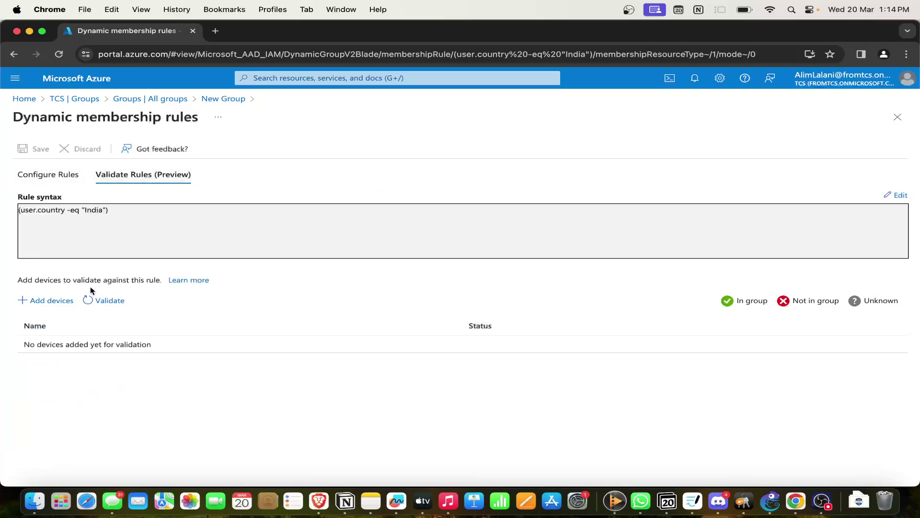
pyautogui.click(70, 300)
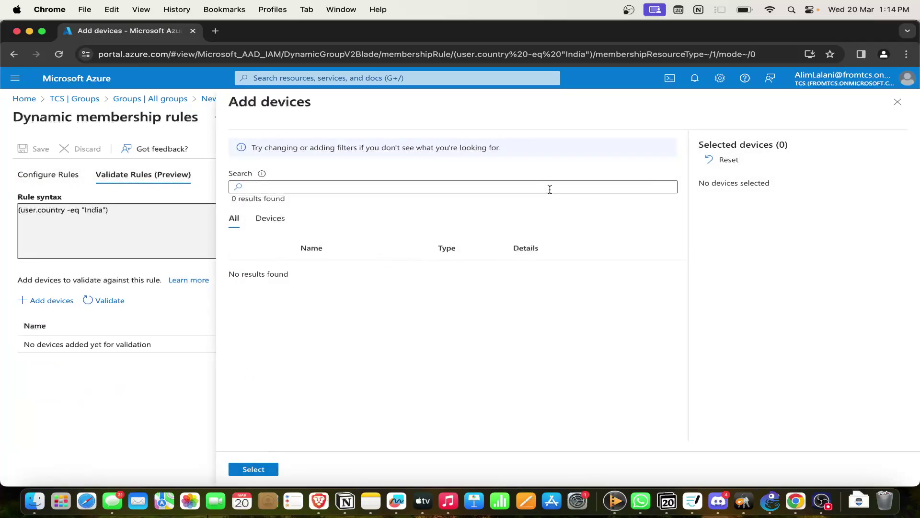
pyautogui.click(898, 103)
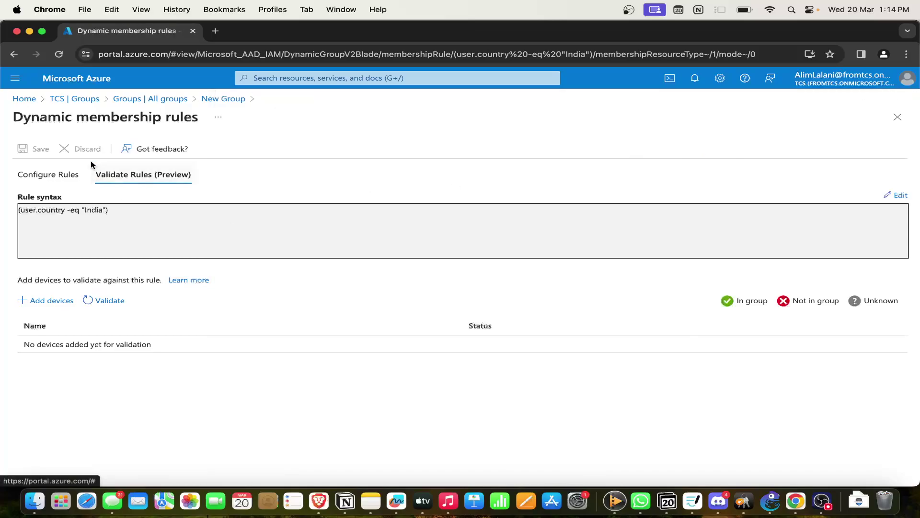
pyautogui.click(67, 174)
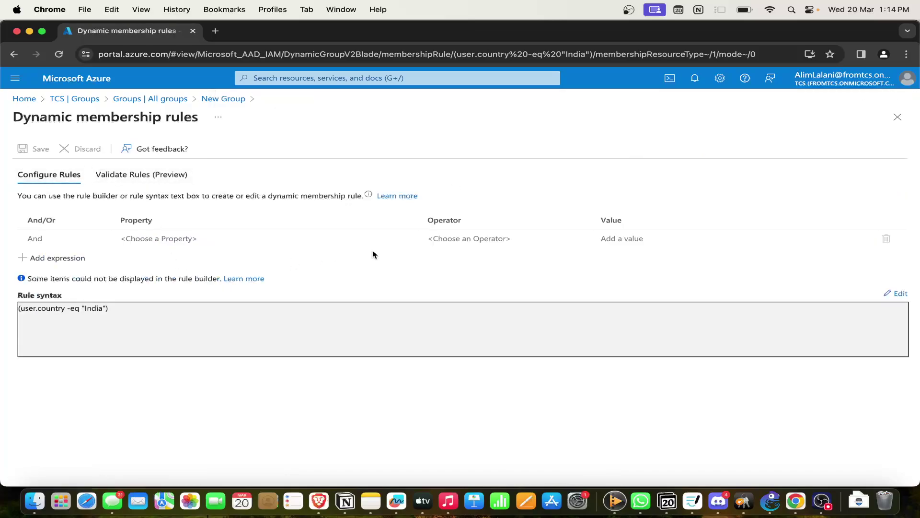
# Clear all existing text in the rule syntax editor.
pyautogui.click(897, 293)
pyautogui.click(543, 190)
pyautogui.press('super+a')
pyautogui.press('BackSpace')
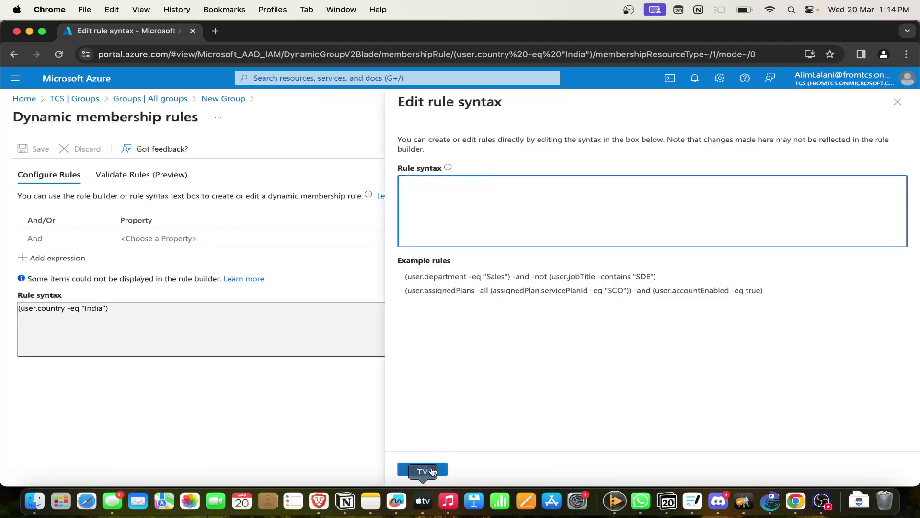
pyautogui.click(432, 472)
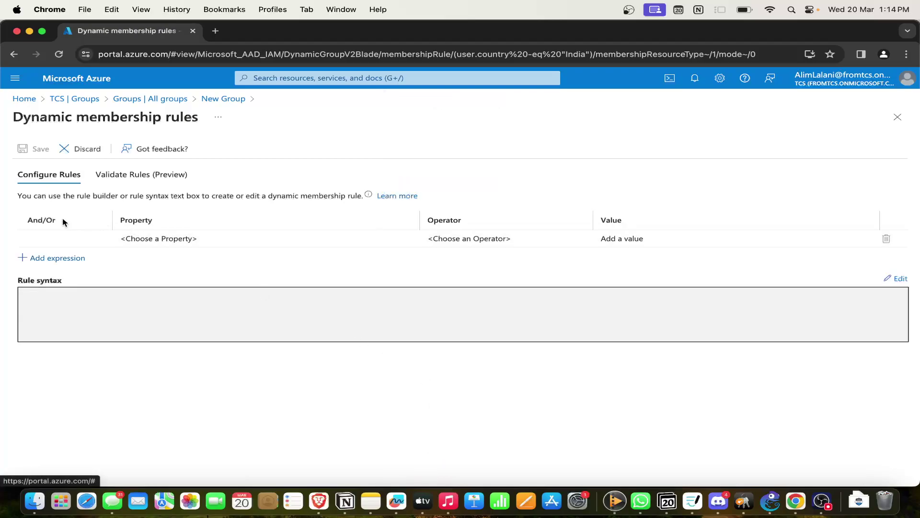
# Add a trial expression: deviceId Greater Than or Equal 20, joined with And.
pyautogui.click(68, 257)
pyautogui.click(87, 256)
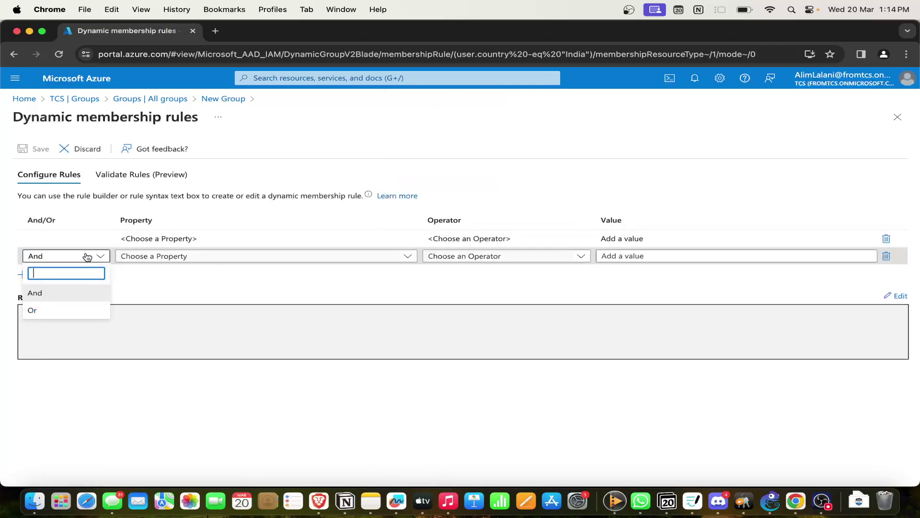
pyautogui.click(60, 295)
pyautogui.click(225, 259)
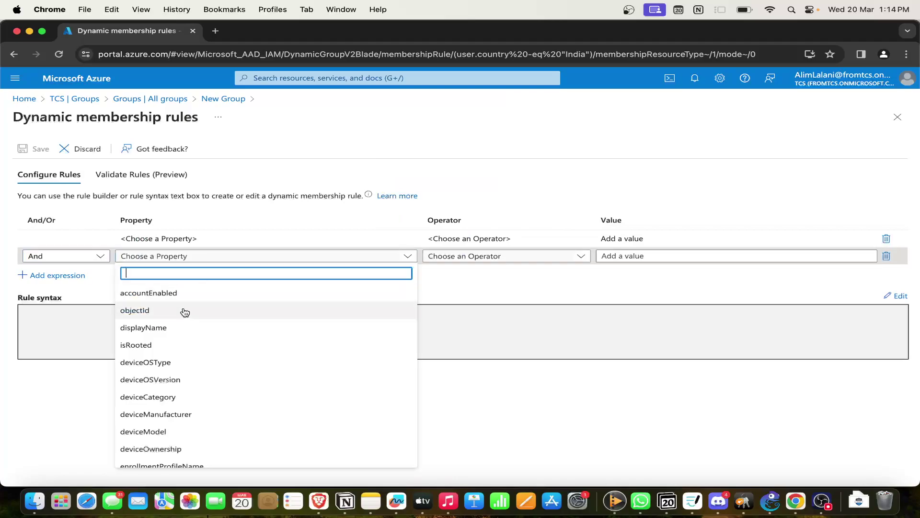
pyautogui.scroll(-2, 177, 343)
pyautogui.scroll(2, 181, 331)
pyautogui.scroll(-5, 171, 373)
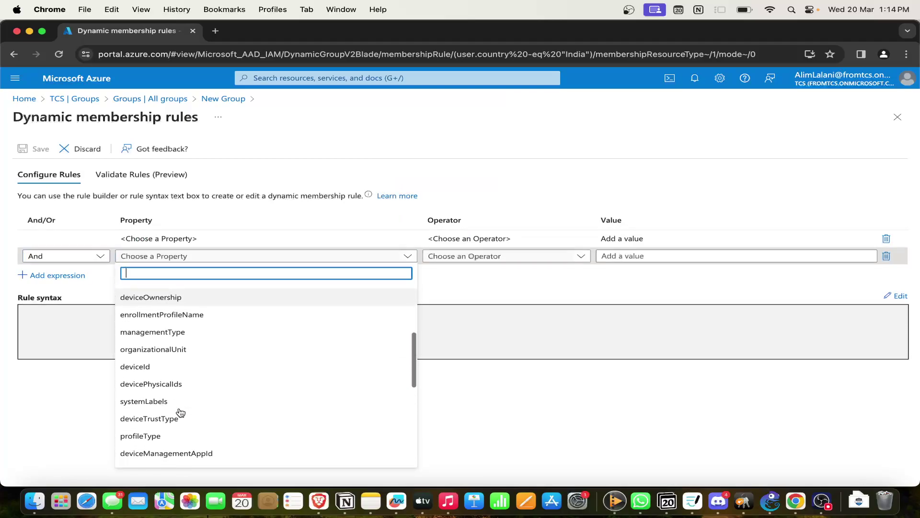
pyautogui.click(175, 365)
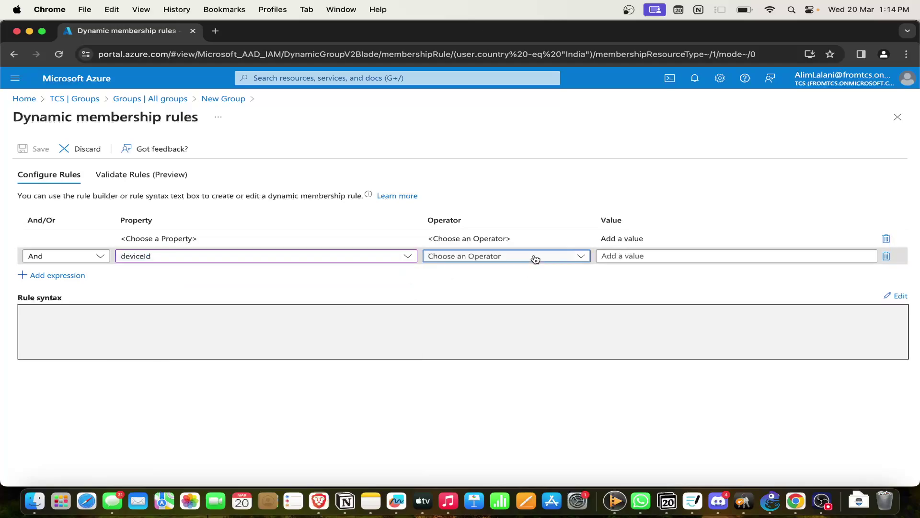
pyautogui.click(535, 259)
pyautogui.click(476, 379)
pyautogui.click(706, 256)
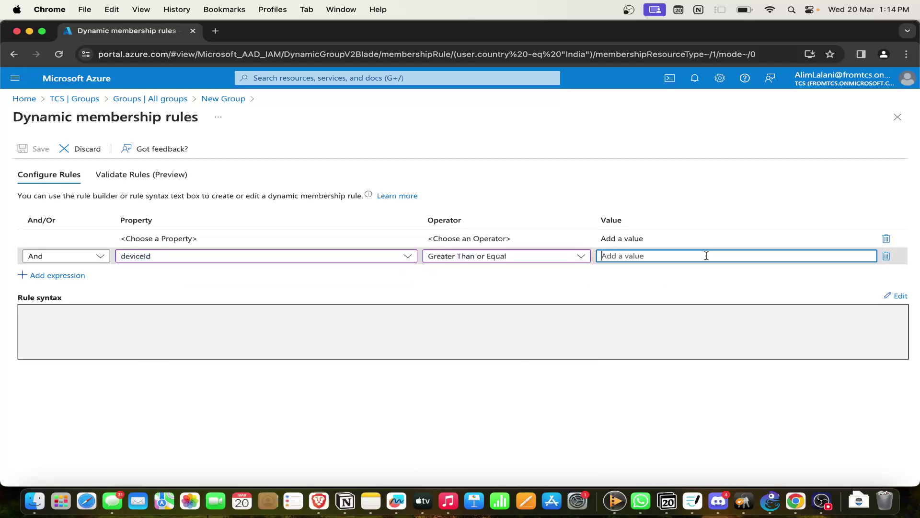
pyautogui.write('20')
pyautogui.click(625, 300)
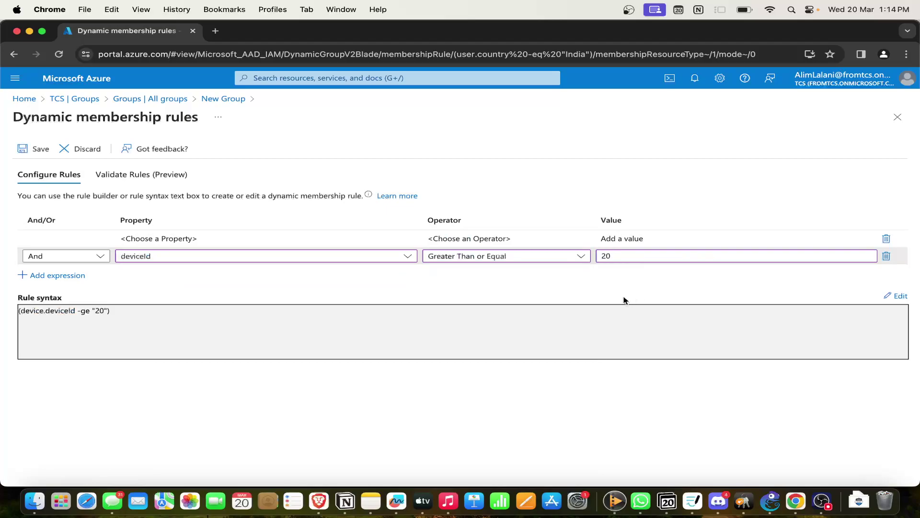
pyautogui.click(586, 256)
pyautogui.click(499, 164)
# Discard the unsaved rule changes and return to the New Group form.
pyautogui.click(99, 150)
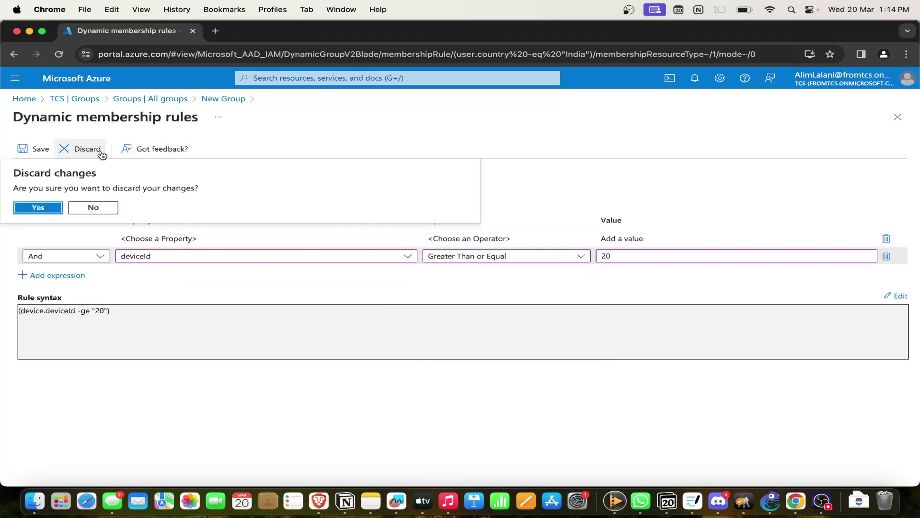
pyautogui.click(39, 207)
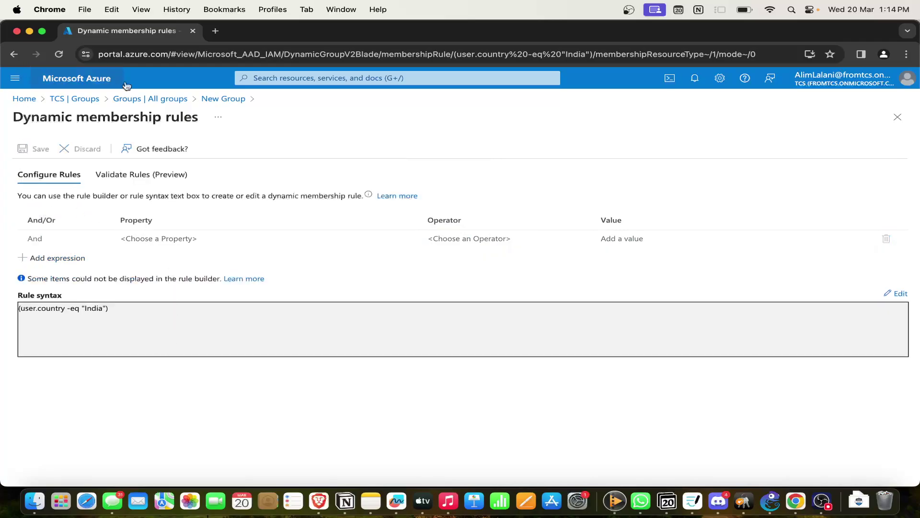
pyautogui.click(224, 100)
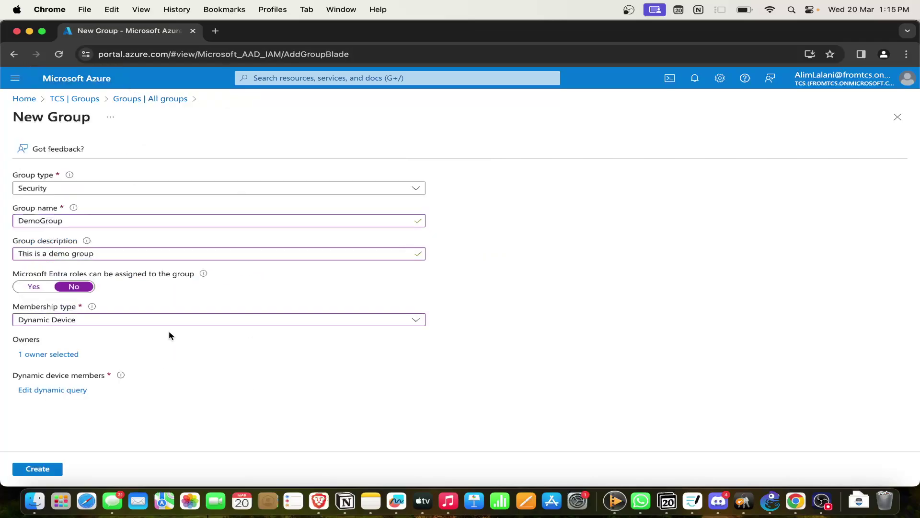
# Switch membership back to Assigned and create the DemoGroup security group.
pyautogui.click(176, 320)
pyautogui.click(128, 339)
pyautogui.click(276, 387)
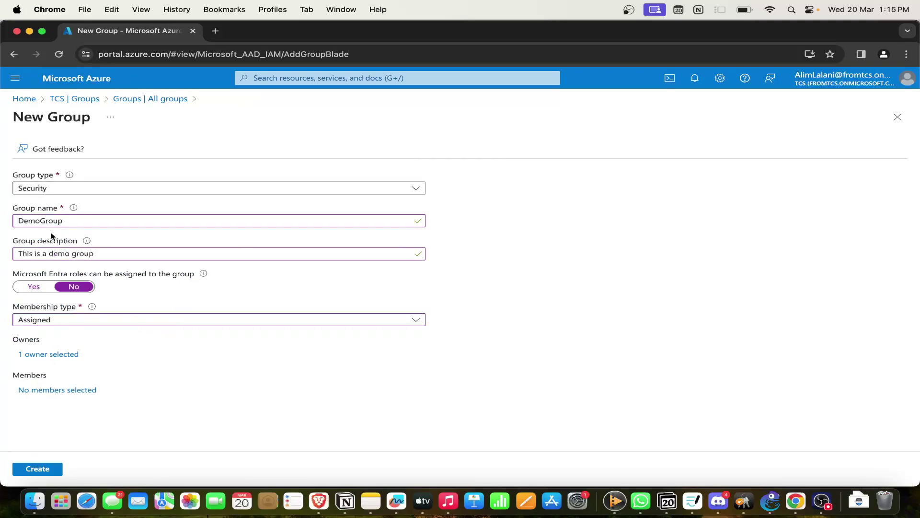
pyautogui.click(42, 471)
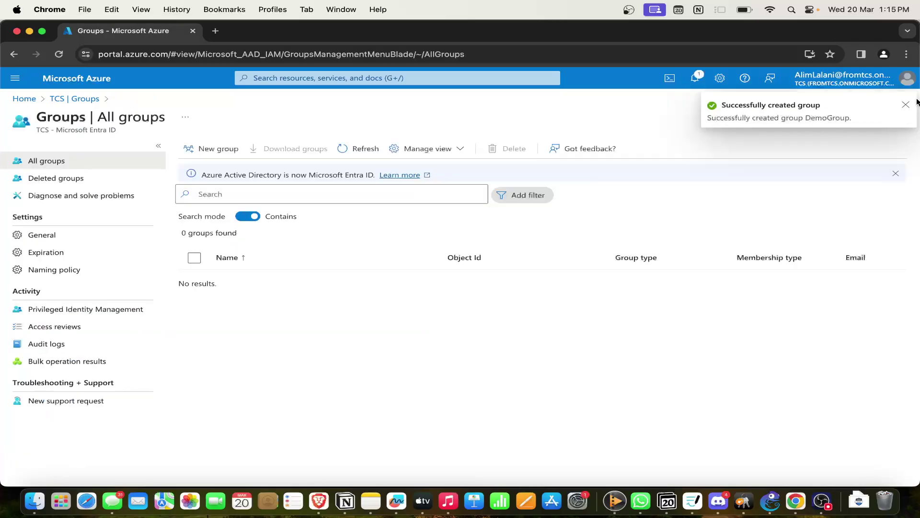
# Reload the All groups list via the tenant breadcrumb until DemoGroup appears.
pyautogui.click(366, 152)
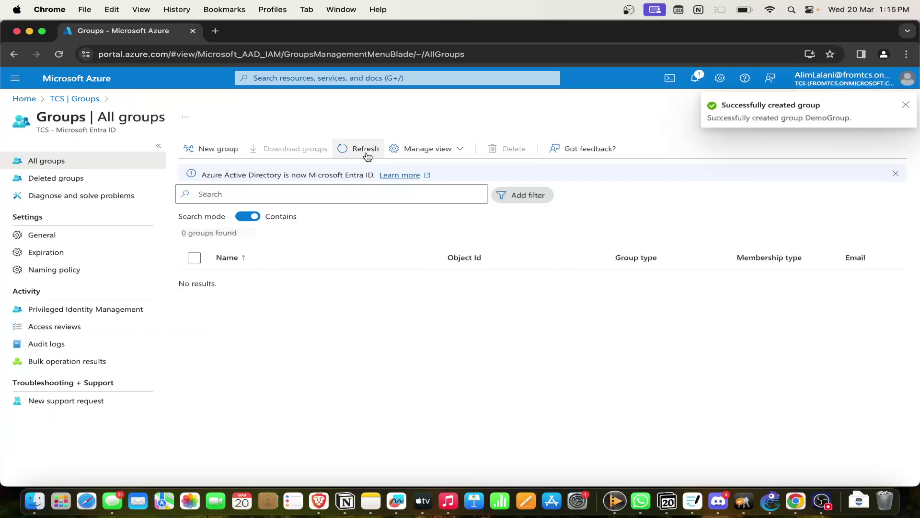
pyautogui.click(904, 104)
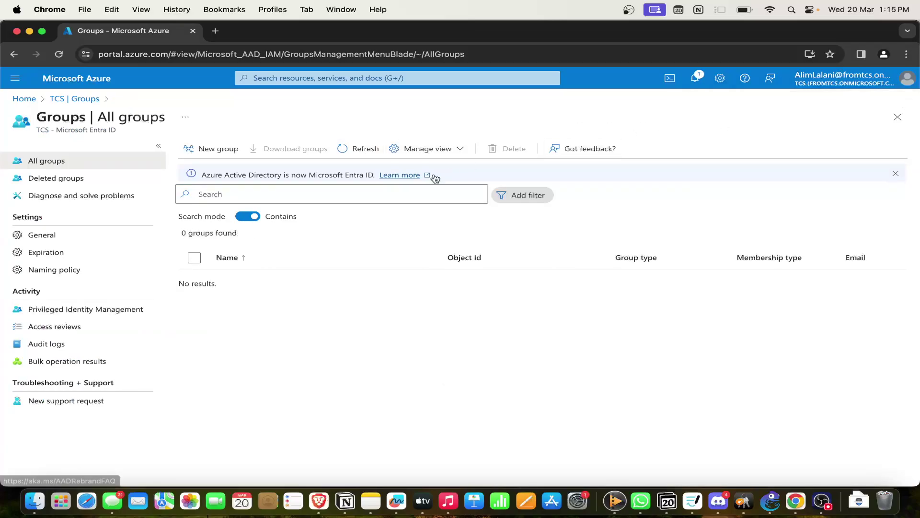
pyautogui.click(370, 148)
pyautogui.click(372, 147)
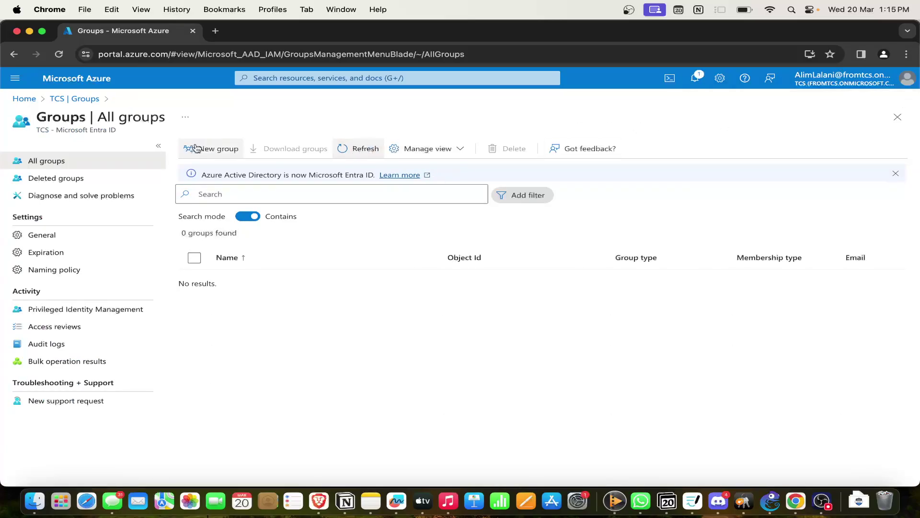
pyautogui.click(79, 102)
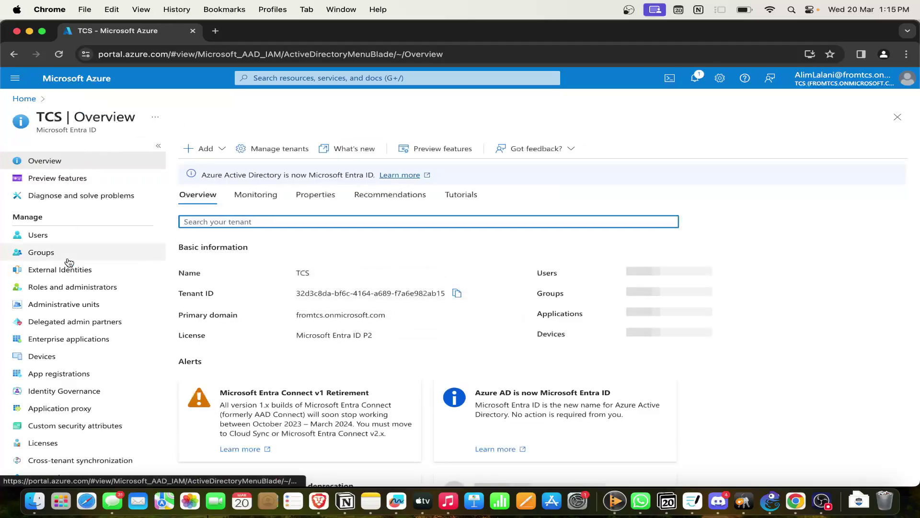
pyautogui.click(67, 252)
pyautogui.click(359, 149)
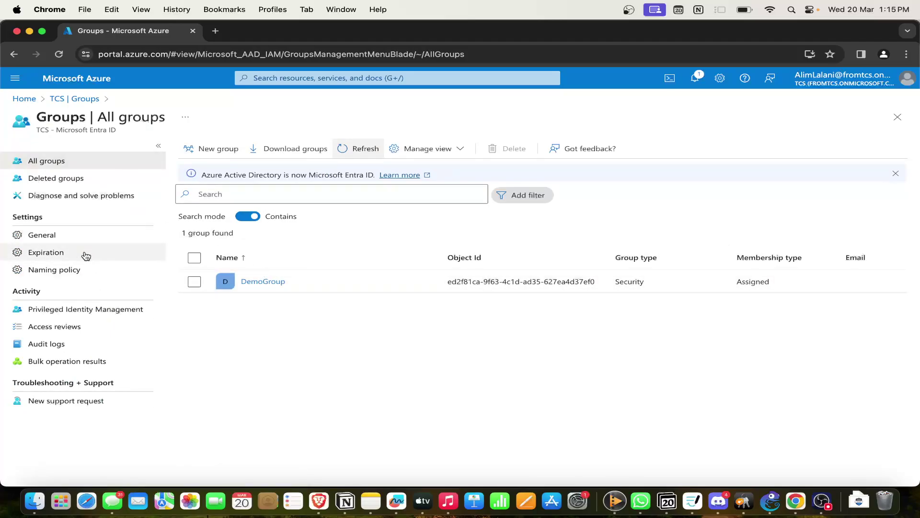
pyautogui.click(67, 257)
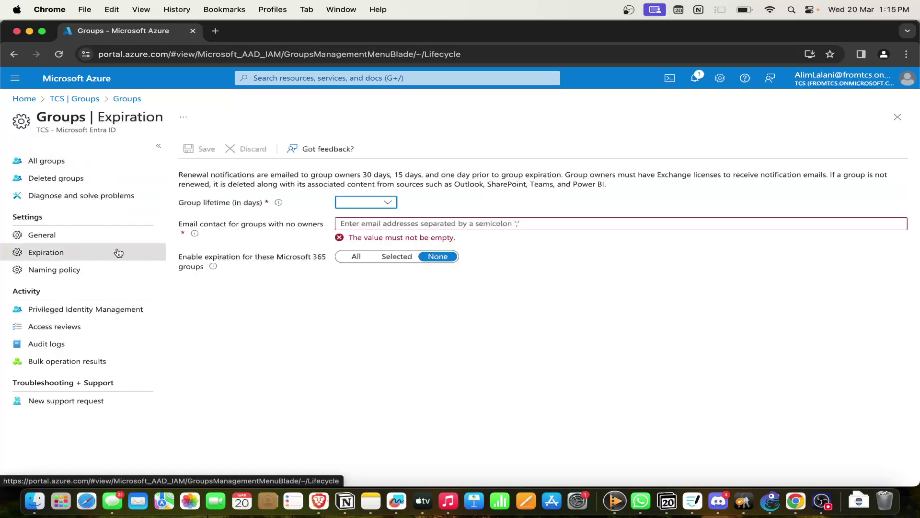
# Set the group lifetime to Custom, then to 365 days.
pyautogui.click(340, 334)
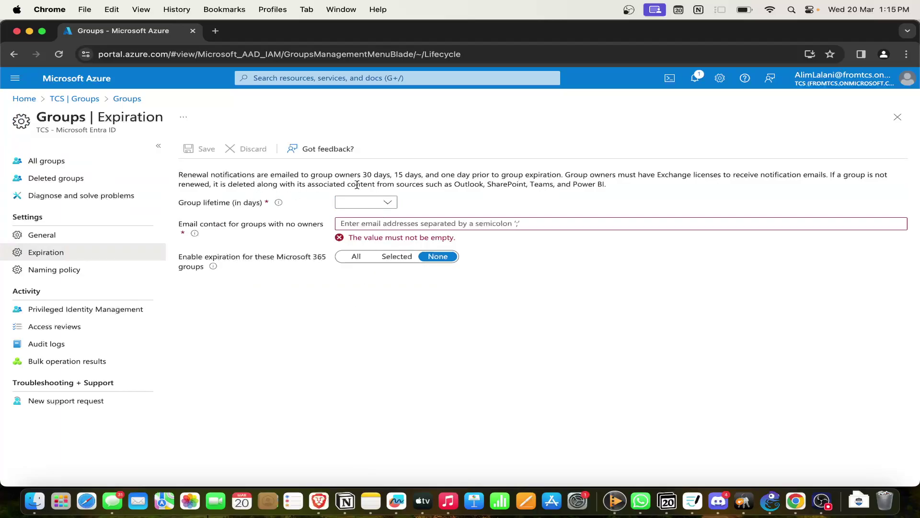
pyautogui.click(388, 202)
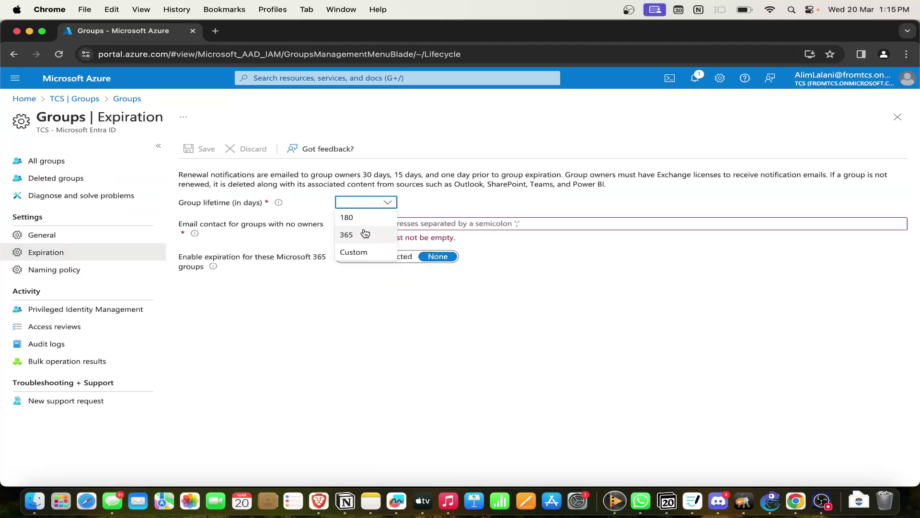
pyautogui.click(357, 251)
pyautogui.click(452, 202)
pyautogui.press('BackSpace')
pyautogui.write('30')
pyautogui.click(549, 324)
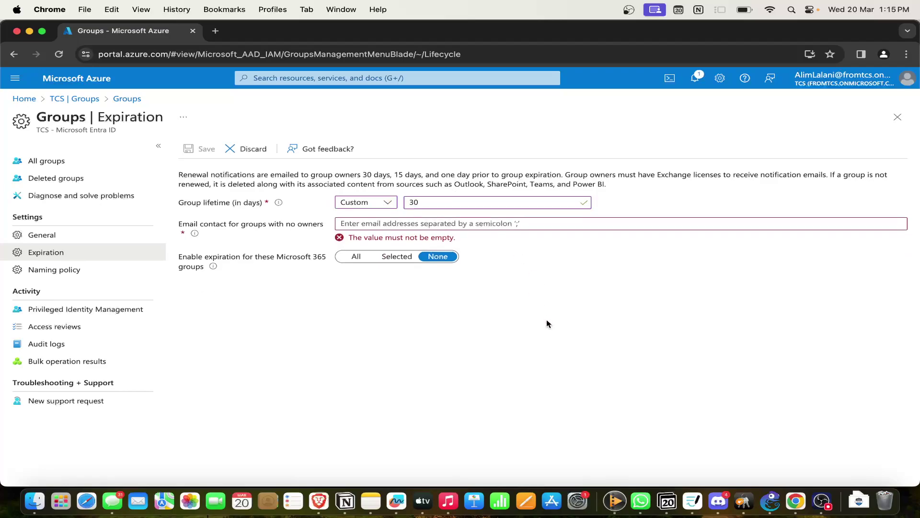
pyautogui.click(387, 202)
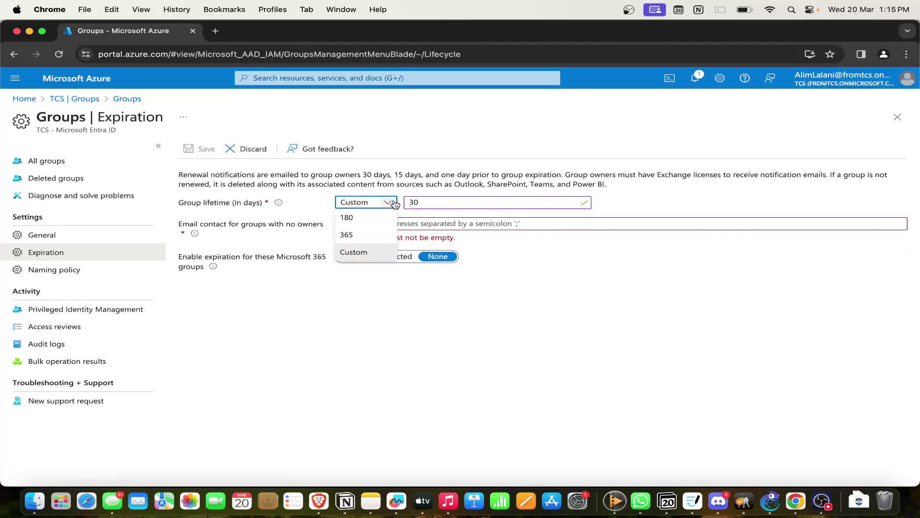
pyautogui.click(368, 237)
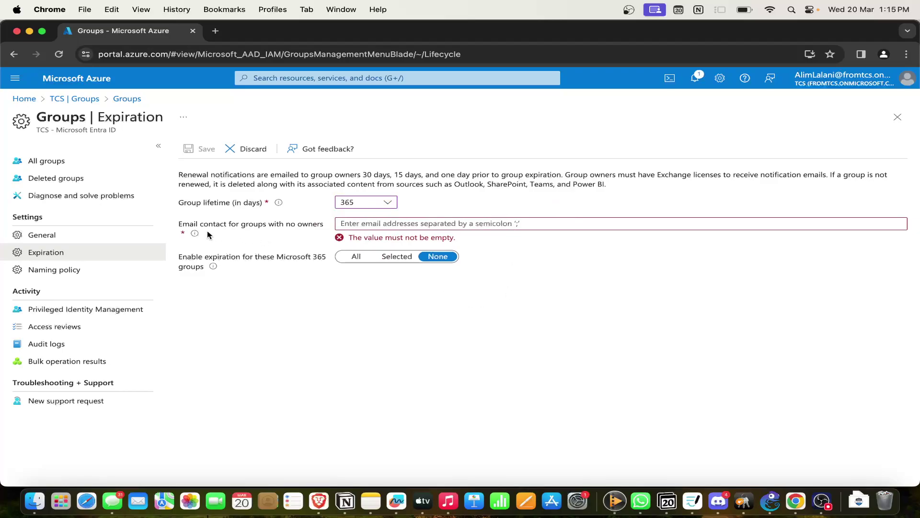
# Enter the ownerless-group contact e-mail and set expiration to None after trying All and Selected.
pyautogui.click(358, 218)
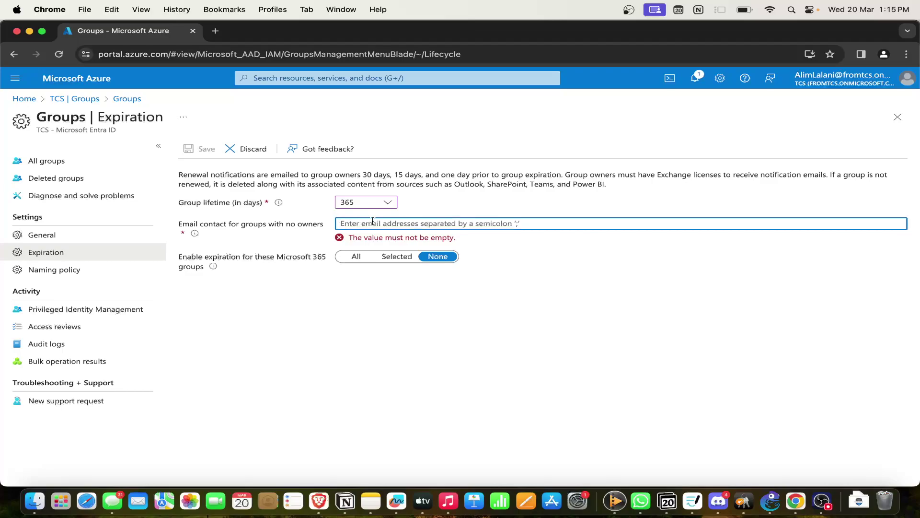
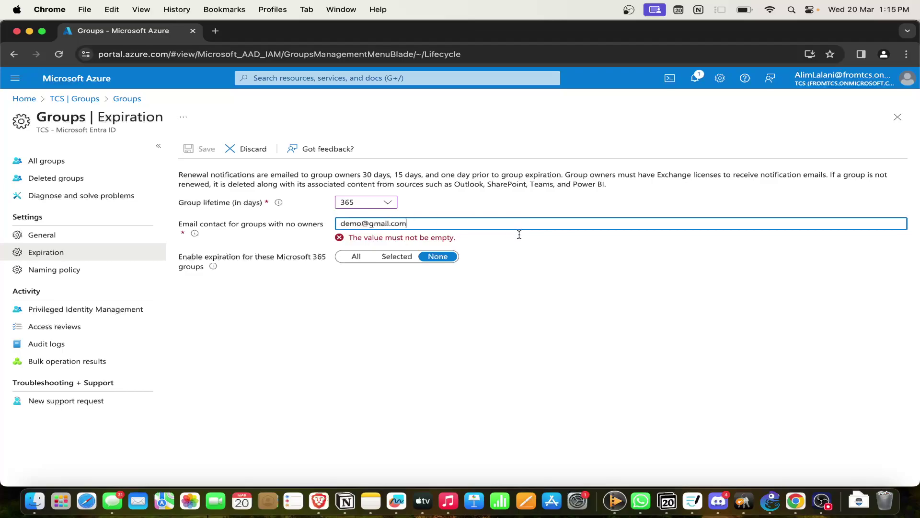
pyautogui.click(529, 246)
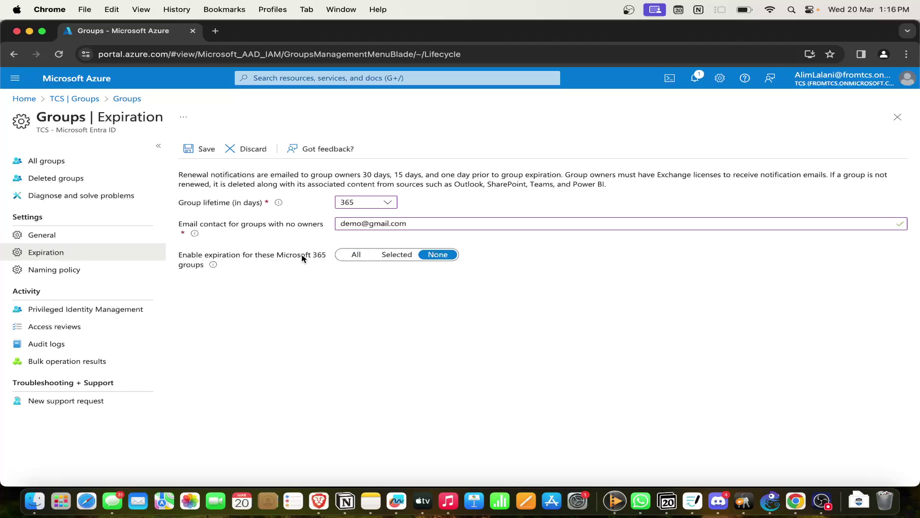
pyautogui.click(355, 254)
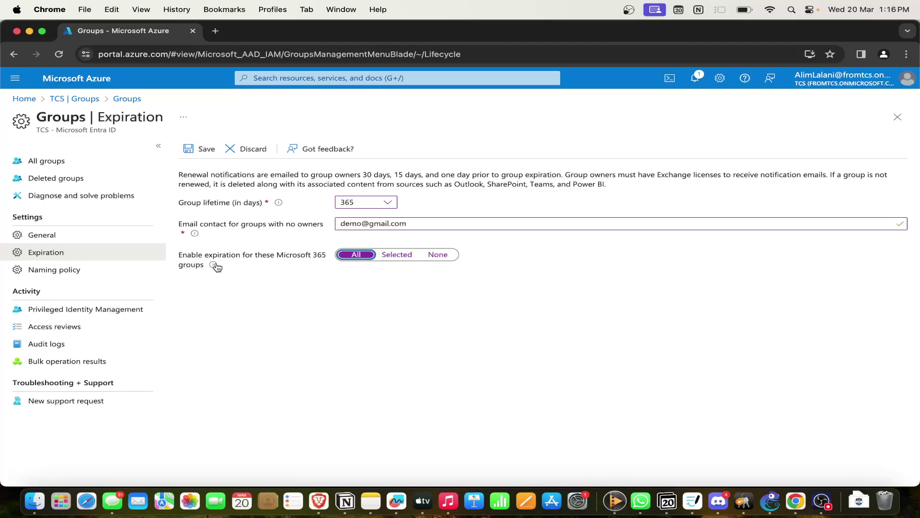
pyautogui.moveTo(213, 268)
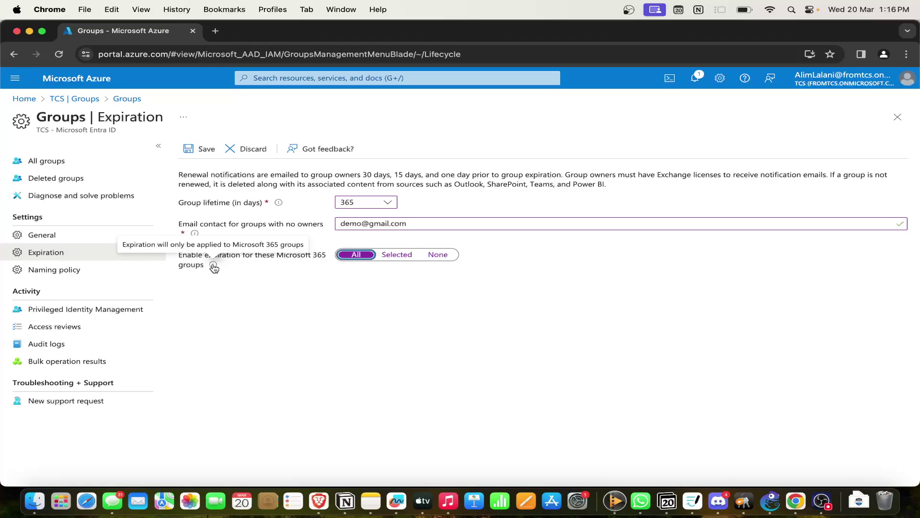
pyautogui.click(394, 255)
pyautogui.click(428, 259)
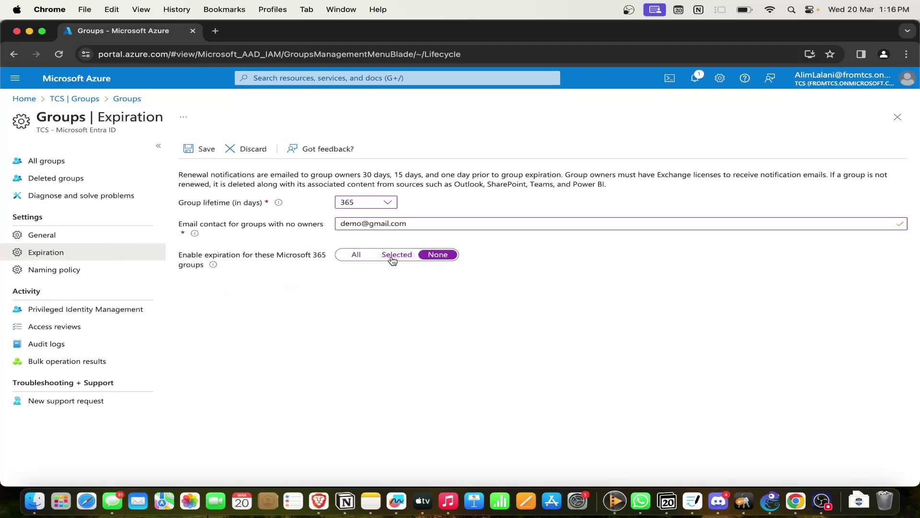
pyautogui.click(393, 259)
pyautogui.click(439, 257)
# Highlight 'expiration' and 'owners' in the description, then go to Naming policy.
pyautogui.doubleClick(547, 173)
pyautogui.click(543, 201)
pyautogui.doubleClick(591, 171)
pyautogui.click(608, 196)
pyautogui.click(55, 271)
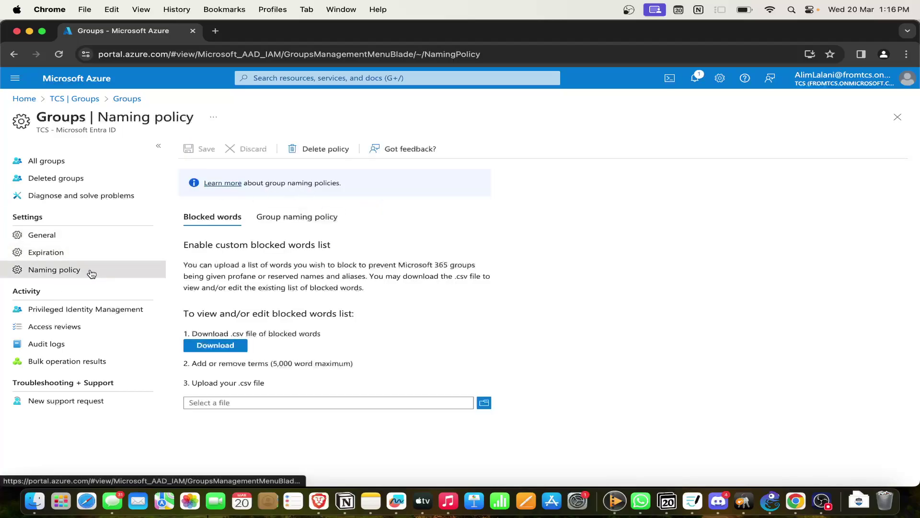
# Review the Group naming policy and Blocked words sections, then return to All groups.
pyautogui.click(269, 219)
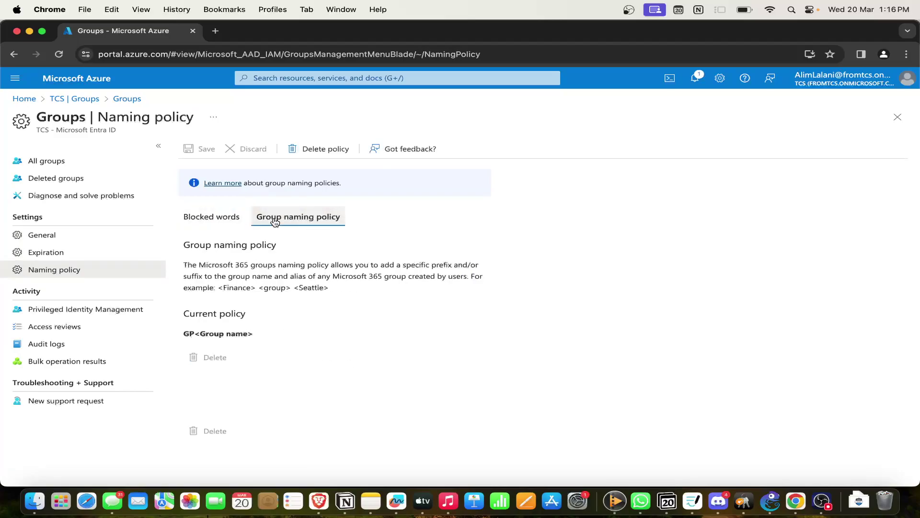
pyautogui.click(236, 224)
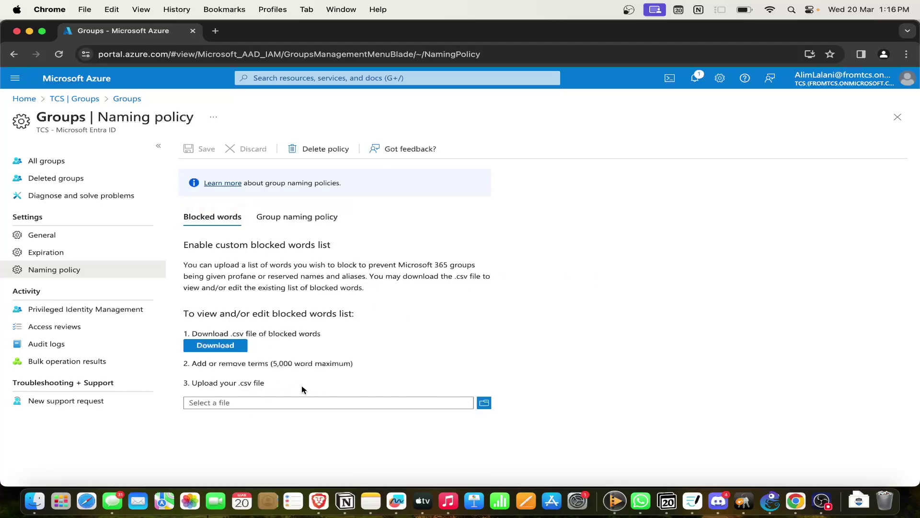
pyautogui.click(289, 222)
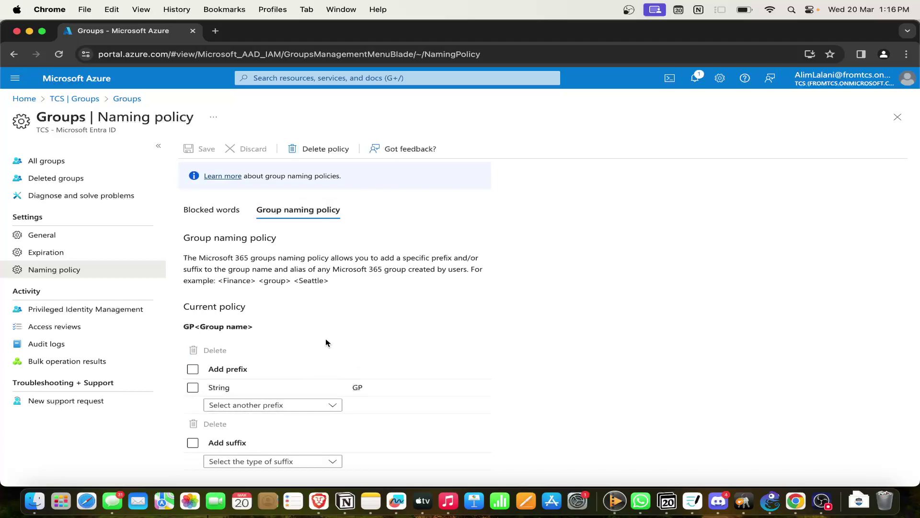
pyautogui.moveTo(201, 326); pyautogui.dragTo(228, 329)
pyautogui.moveTo(254, 445); pyautogui.dragTo(201, 449)
pyautogui.click(381, 319)
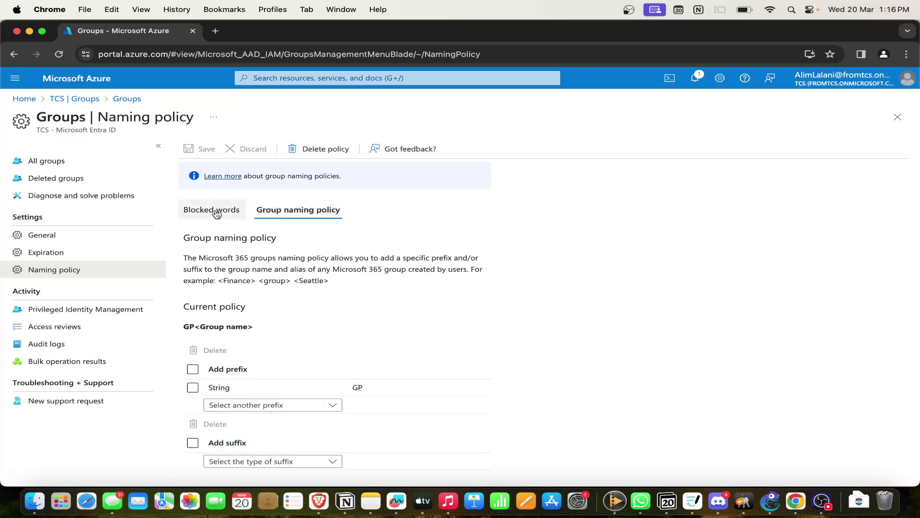
pyautogui.click(214, 210)
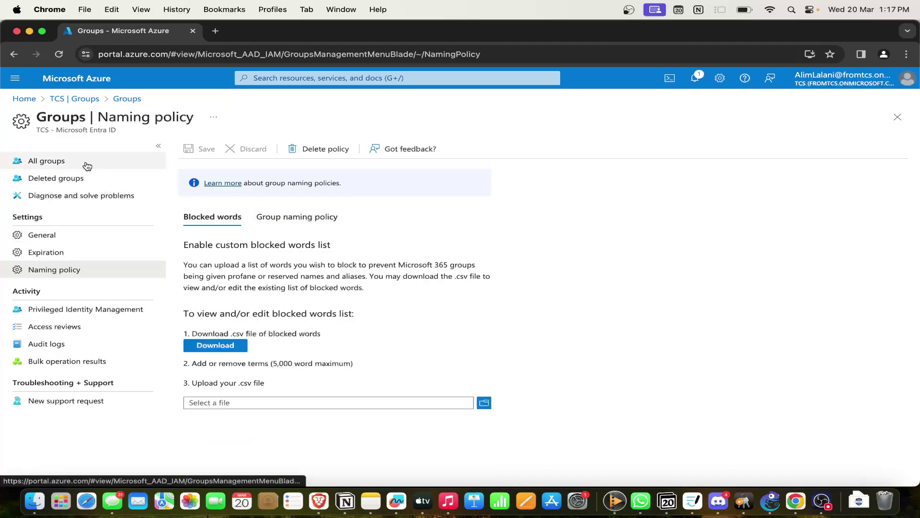
pyautogui.click(86, 163)
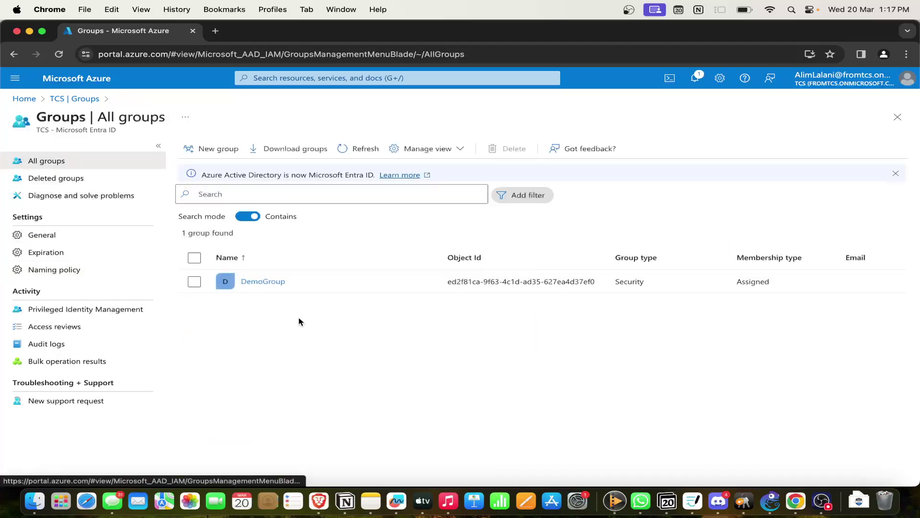
# Open DemoGroup's Properties, dismissing the feedback form.
pyautogui.click(268, 285)
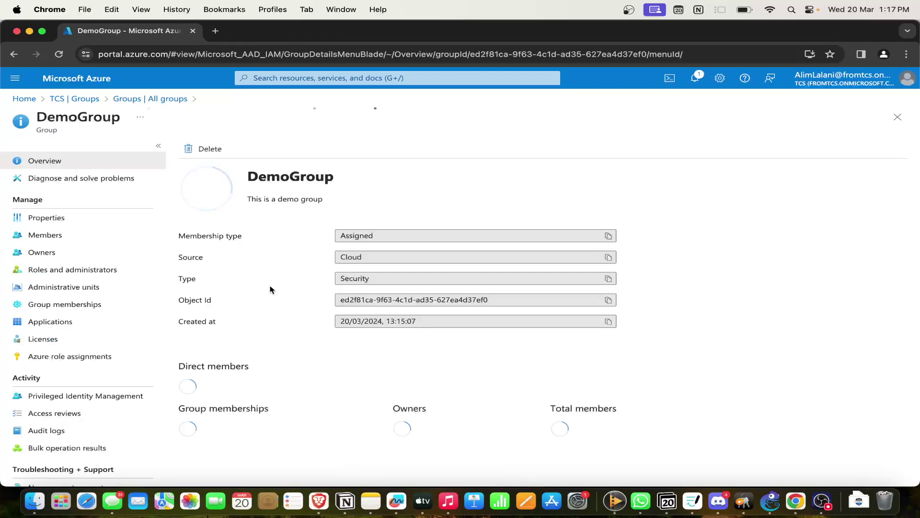
pyautogui.scroll(-1, 117, 342)
pyautogui.scroll(1, 117, 344)
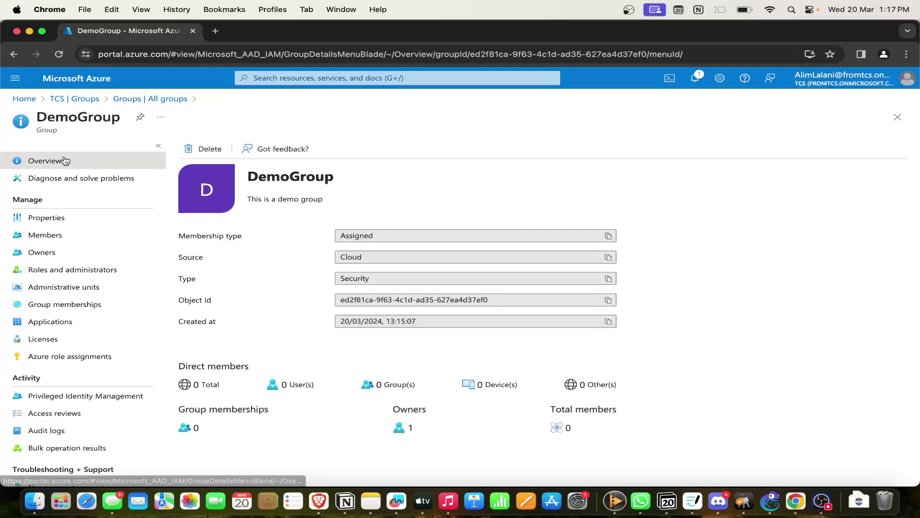
pyautogui.click(71, 219)
pyautogui.click(313, 150)
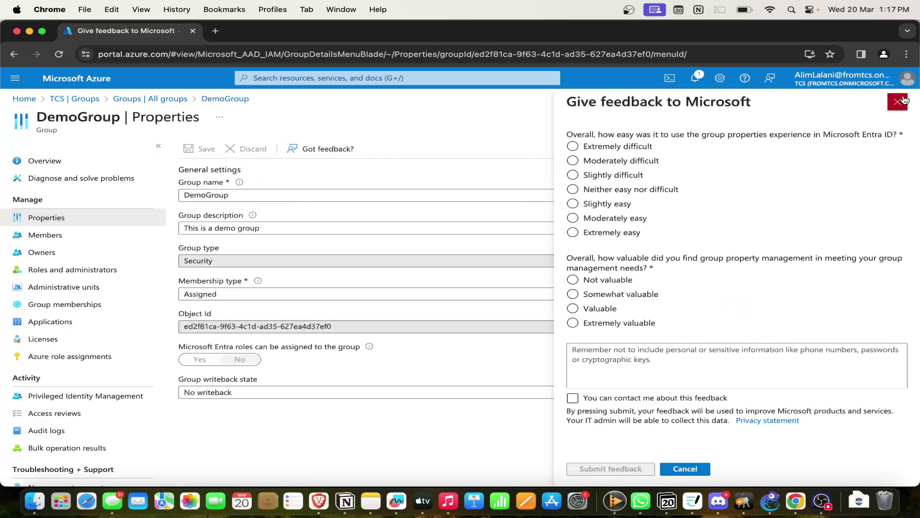
pyautogui.click(897, 101)
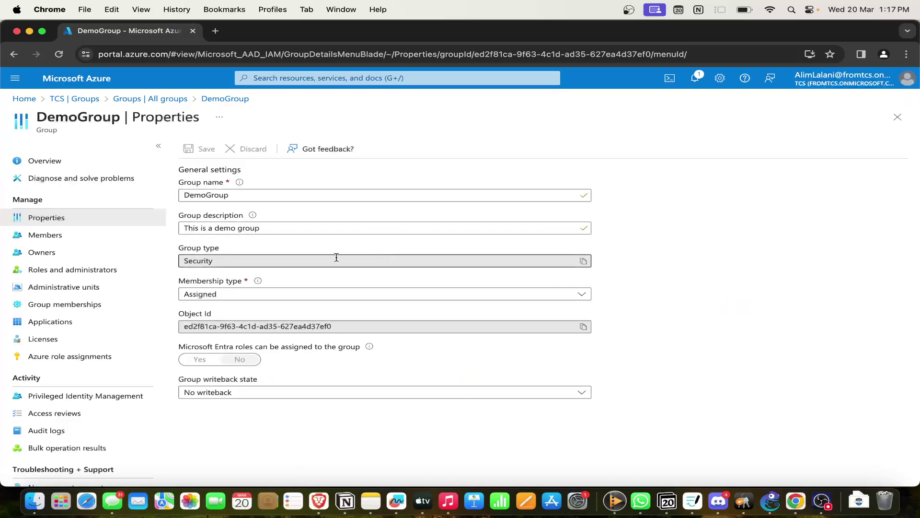
# Leave membership type as Assigned and view DemoGroup's Members list.
pyautogui.click(307, 293)
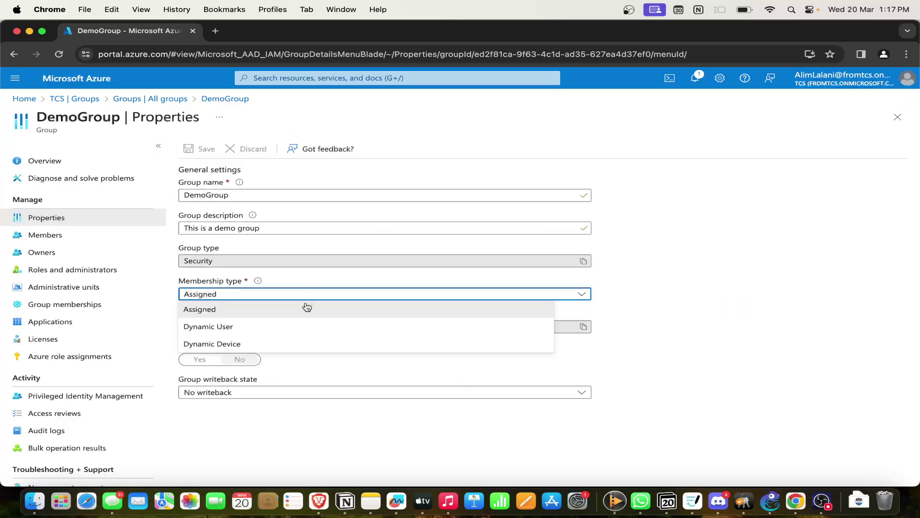
pyautogui.click(338, 293)
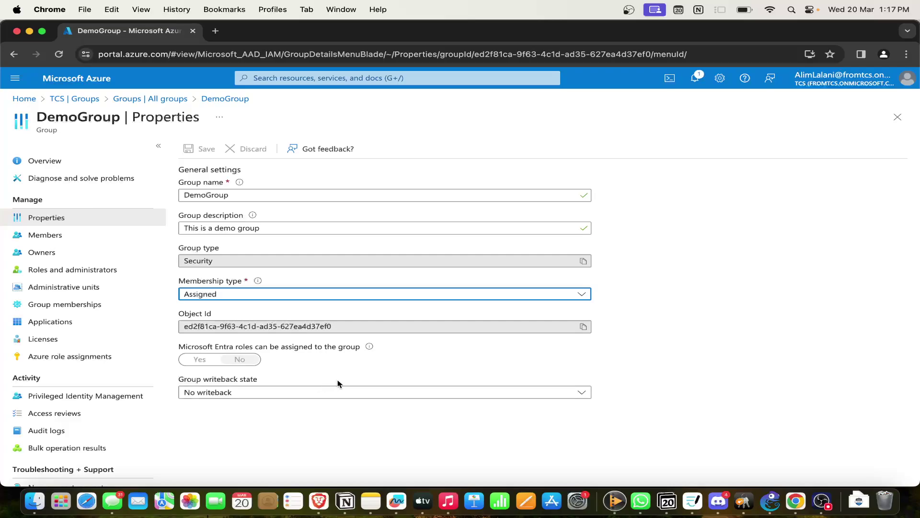
pyautogui.click(63, 242)
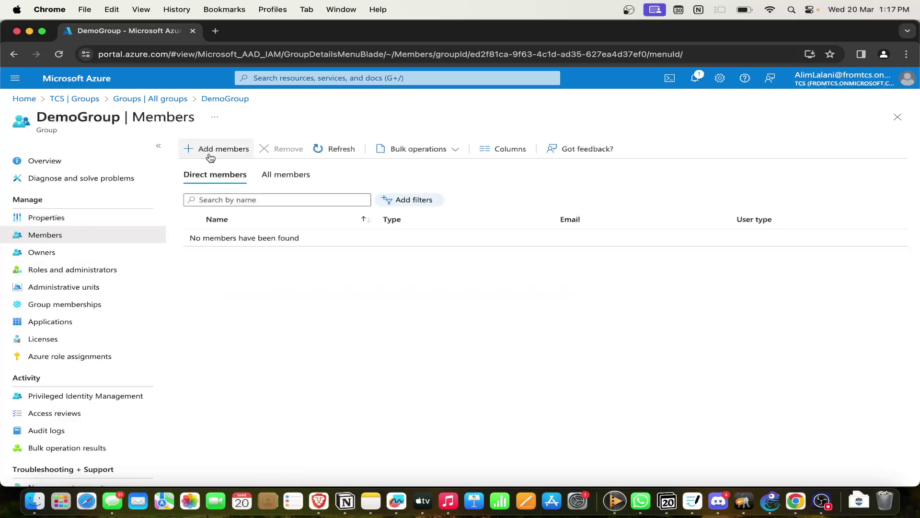
# Add the guest user as a direct member of DemoGroup and refresh the members list.
pyautogui.click(227, 149)
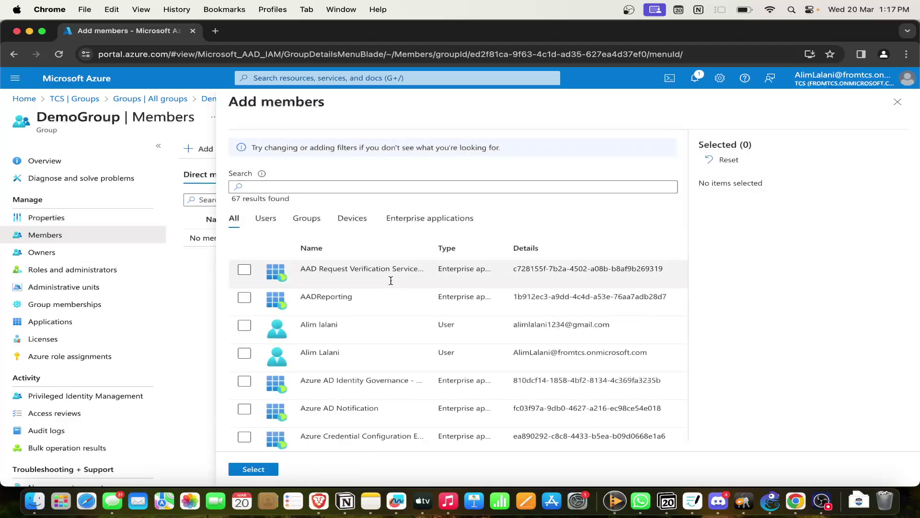
pyautogui.click(245, 325)
pyautogui.click(254, 468)
pyautogui.click(334, 149)
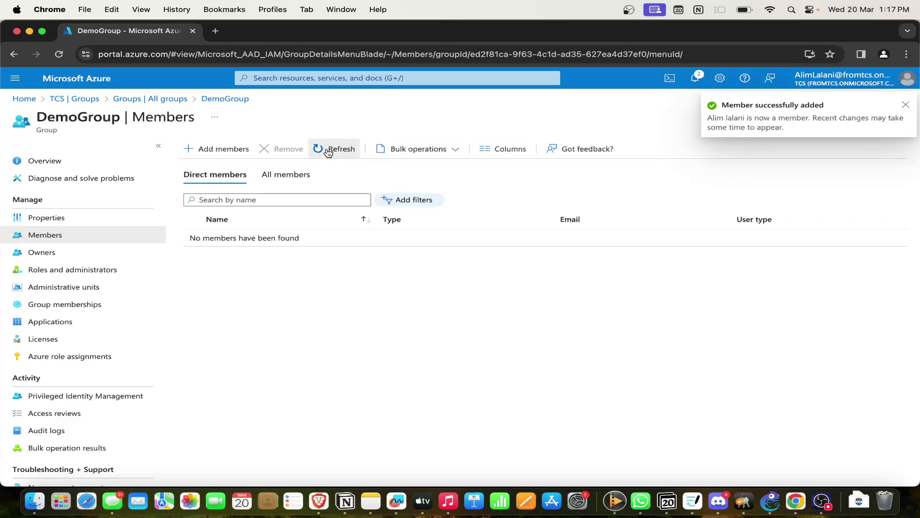
pyautogui.click(906, 105)
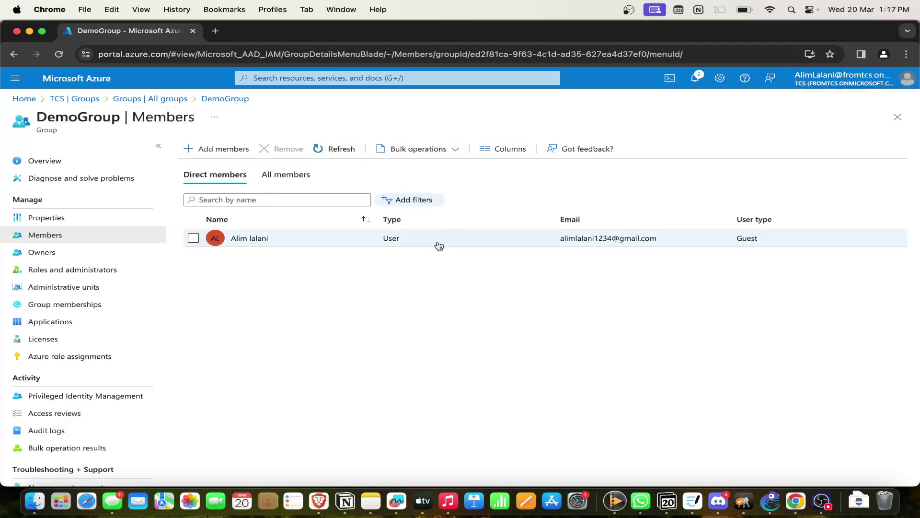
# Glance at Bulk operations, then open the owner's user profile from DemoGroup's Owners list.
pyautogui.click(456, 152)
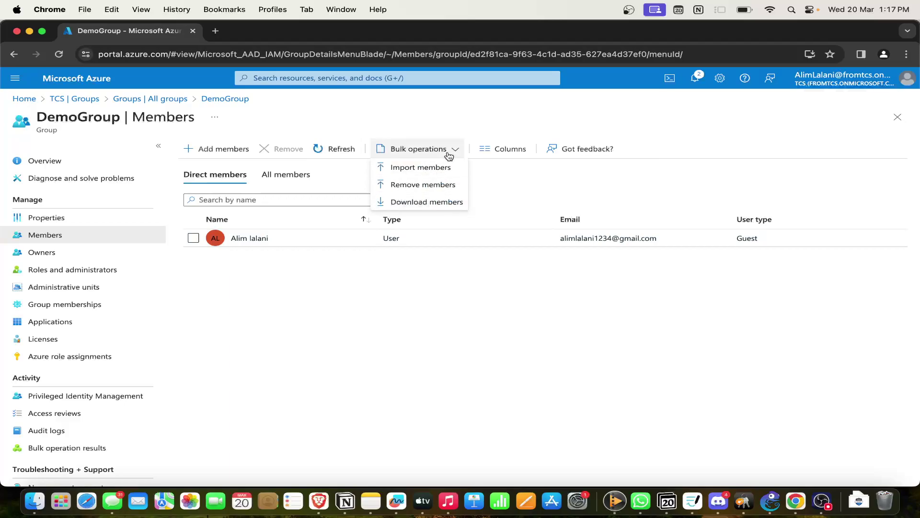
pyautogui.click(433, 279)
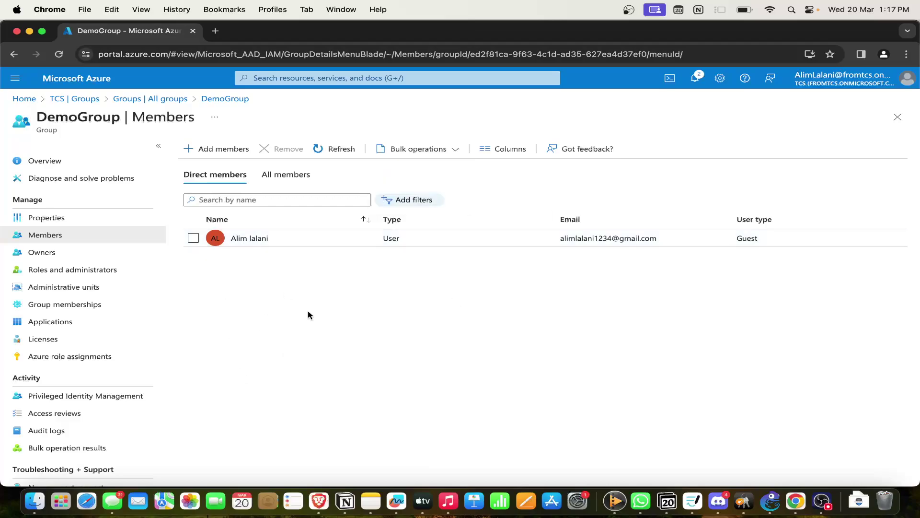
pyautogui.click(91, 253)
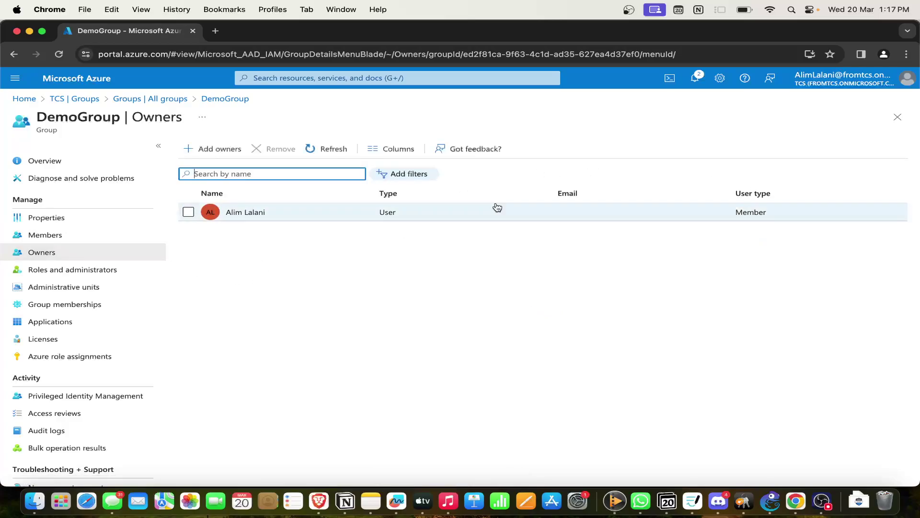
pyautogui.click(243, 212)
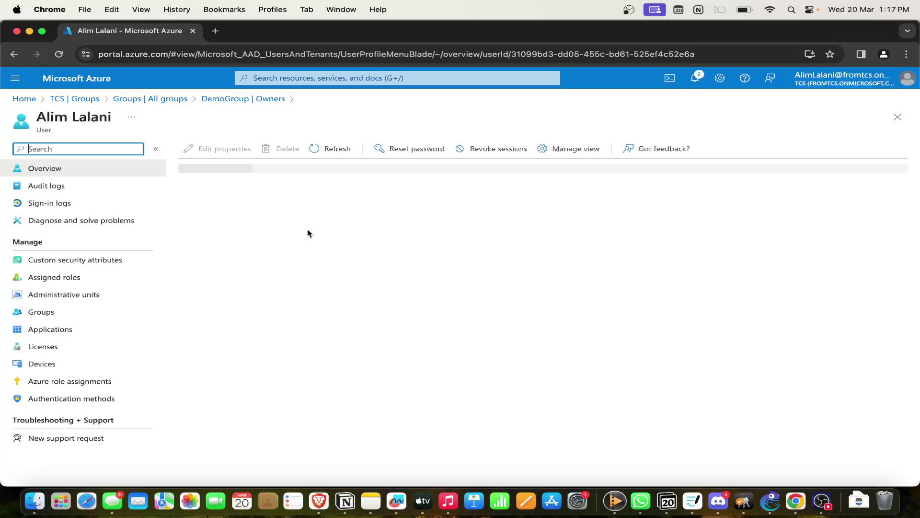
# Check the owner's assigned roles (Global Administrator), then return to DemoGroup's Owners list.
pyautogui.scroll(-3, 345, 272)
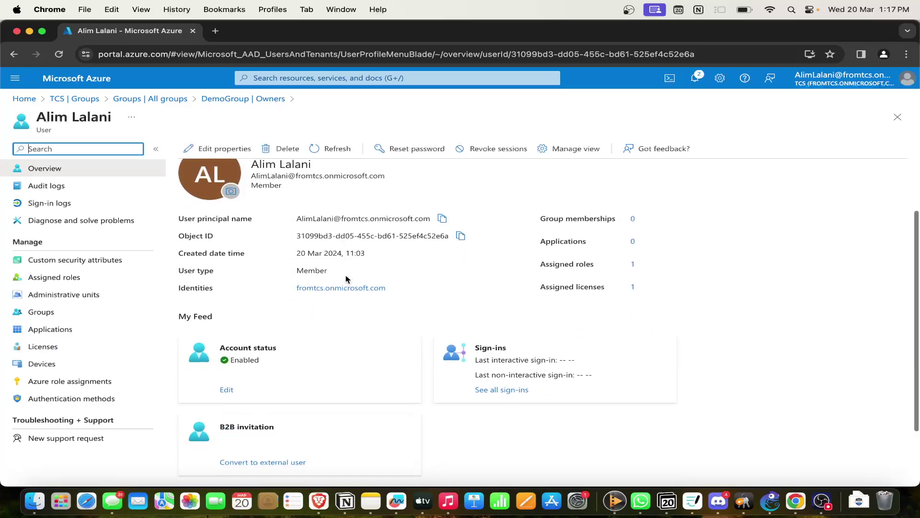
pyautogui.scroll(3, 356, 301)
pyautogui.scroll(-3, 355, 295)
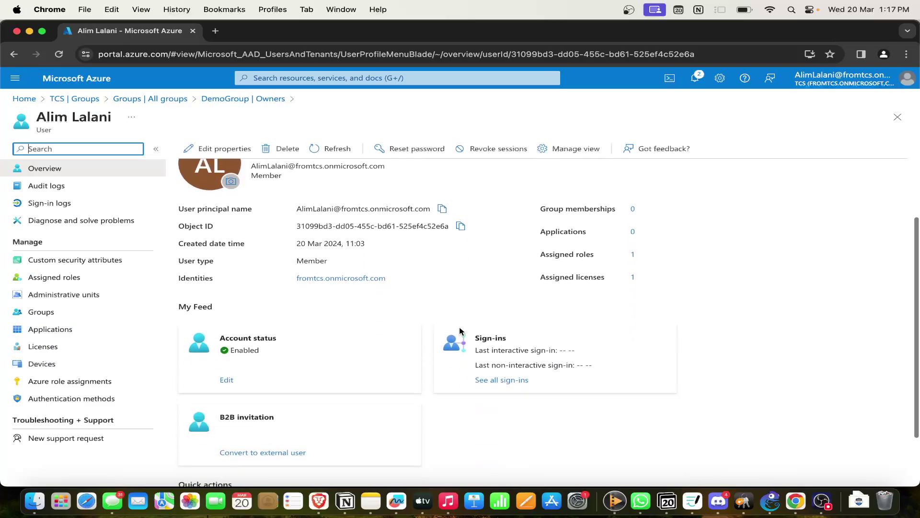
pyautogui.click(633, 255)
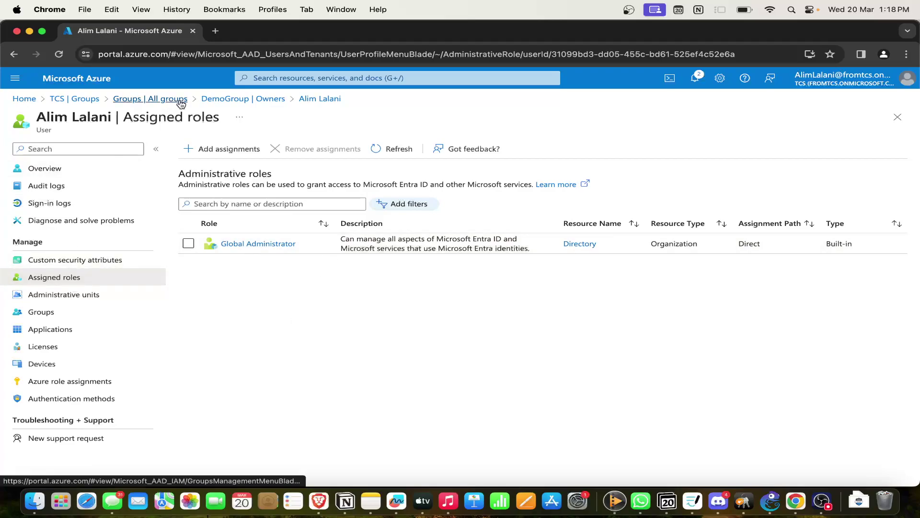
pyautogui.click(207, 100)
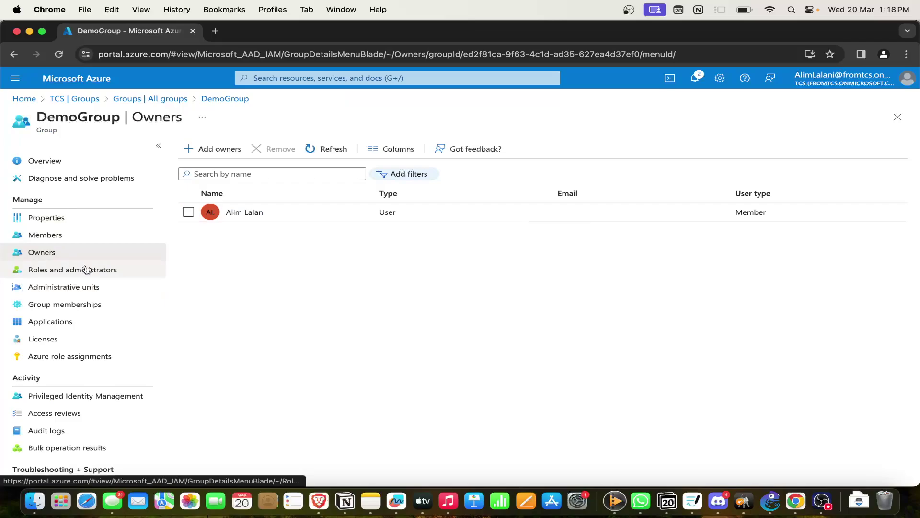
# Look through DemoGroup's Roles and administrators, Administrative units and Group memberships pages.
pyautogui.click(98, 276)
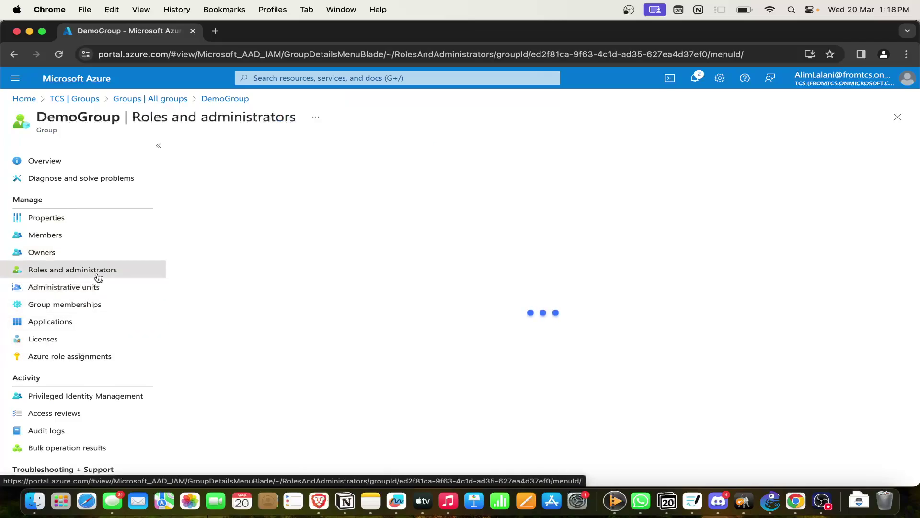
pyautogui.click(79, 293)
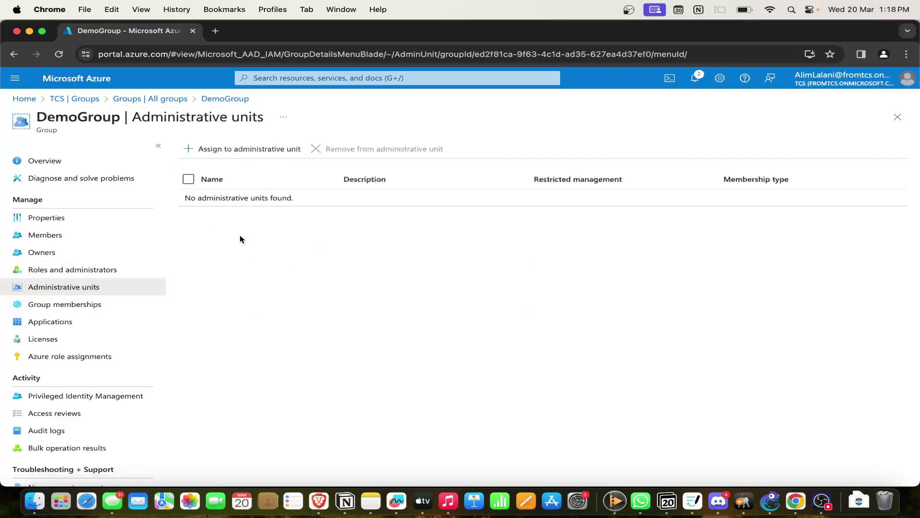
pyautogui.click(117, 306)
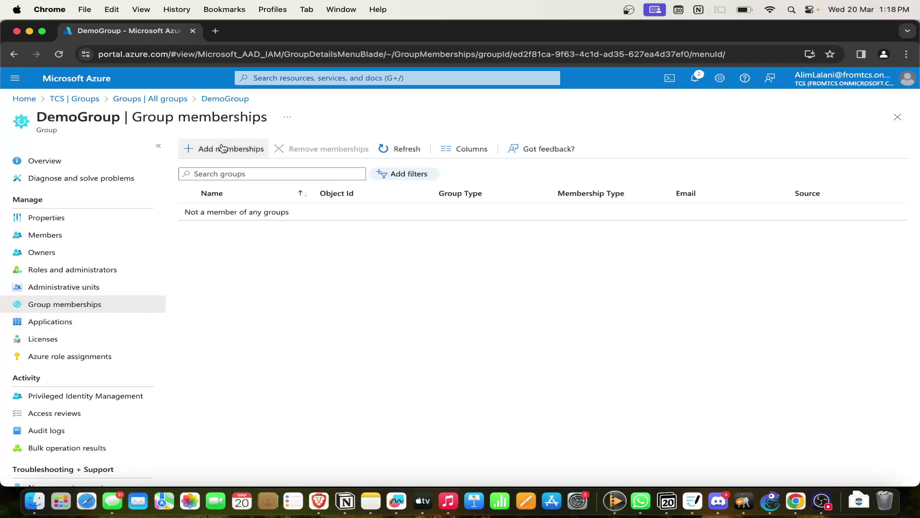
# Add DemoGroup as a nested group membership, then check the Applications page shows no assignments.
pyautogui.click(220, 148)
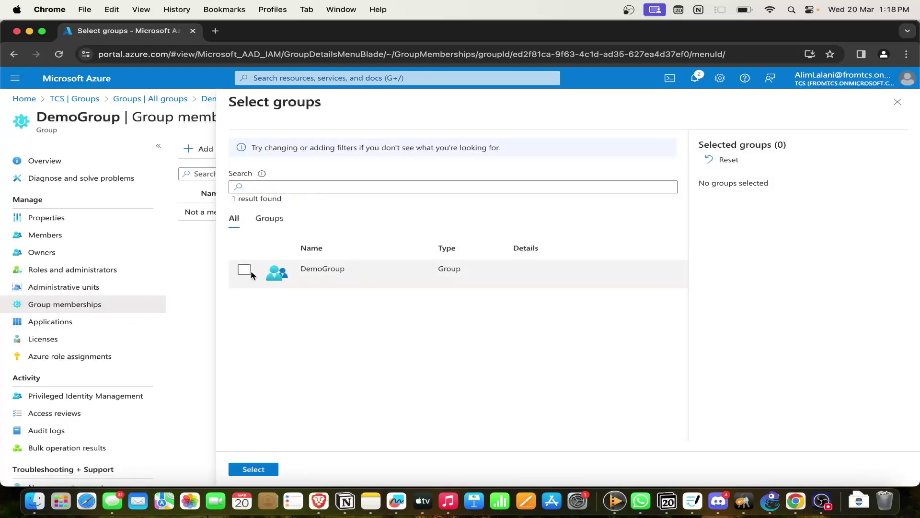
pyautogui.click(245, 270)
pyautogui.click(254, 469)
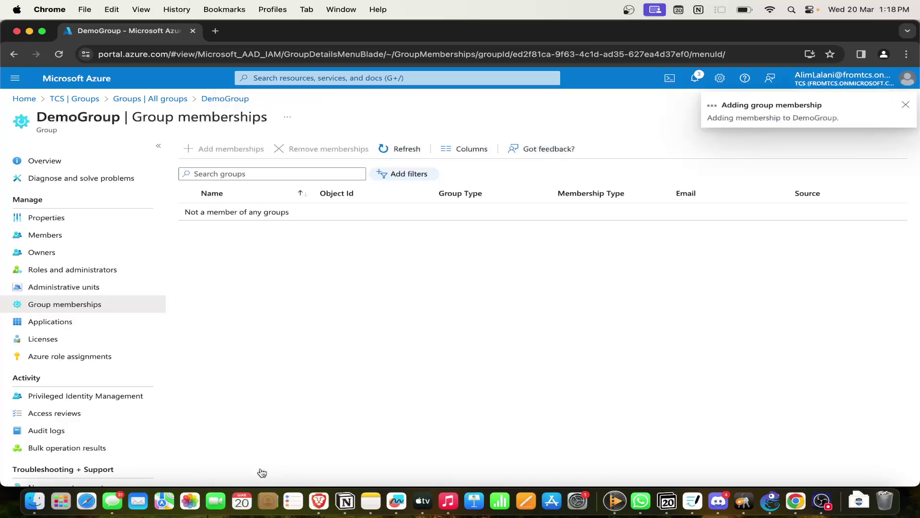
pyautogui.click(903, 104)
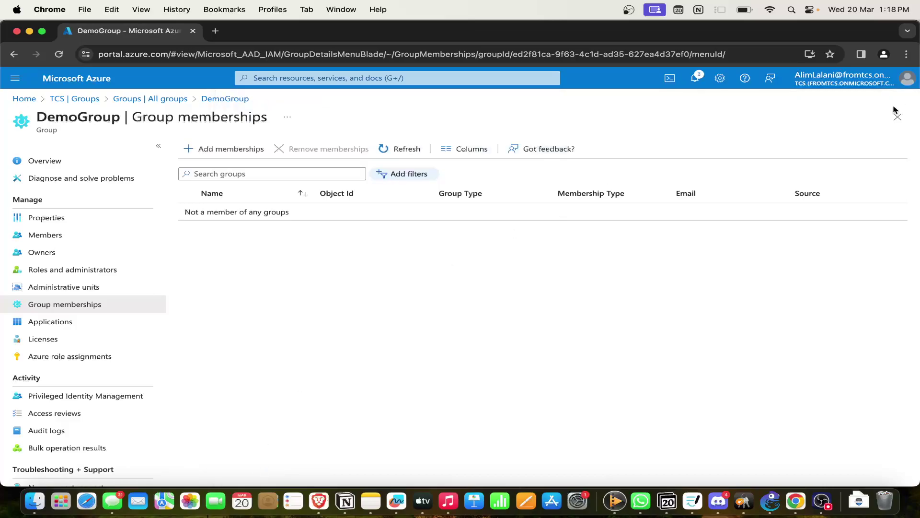
pyautogui.click(71, 321)
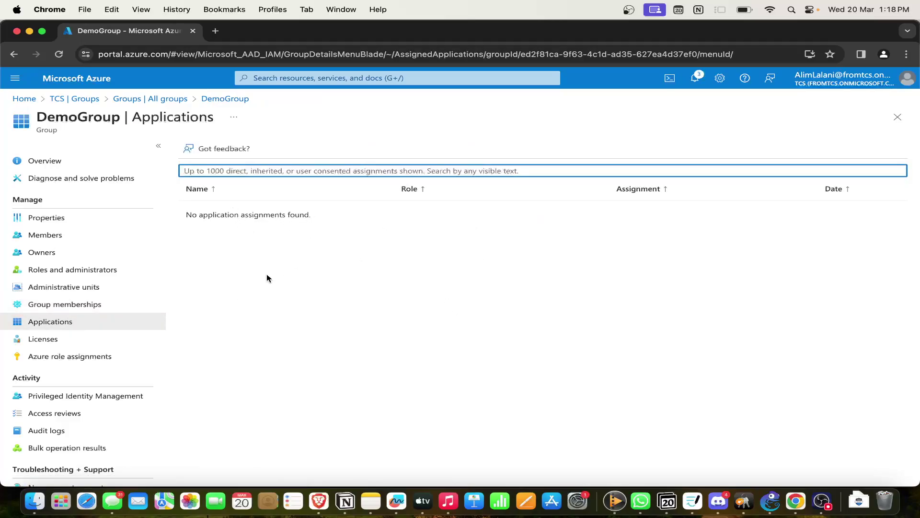
pyautogui.click(278, 286)
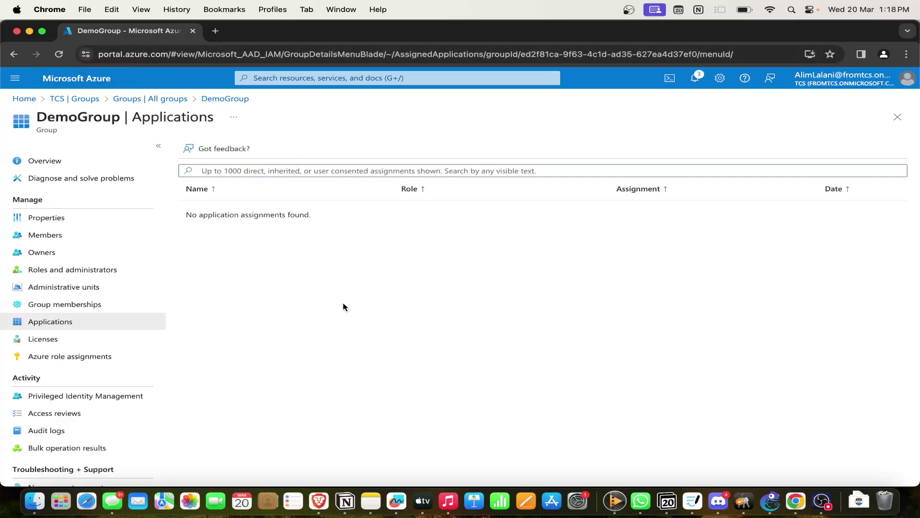
# Assign the Microsoft Entra ID P2 license to DemoGroup, leaving all 4 services enabled.
pyautogui.click(64, 340)
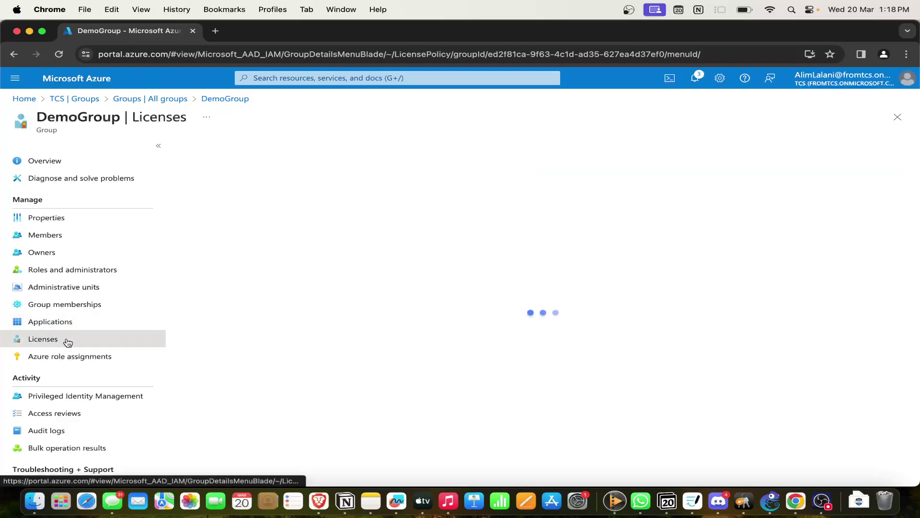
pyautogui.click(213, 149)
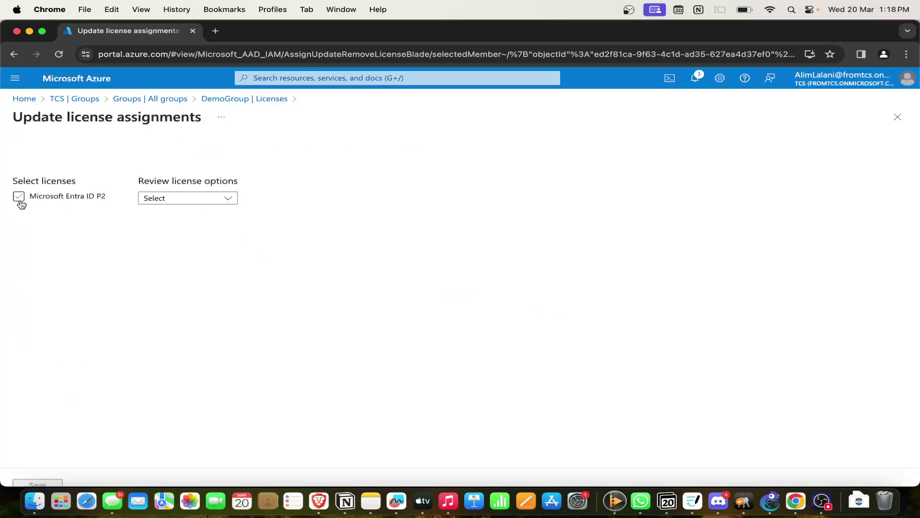
pyautogui.click(181, 201)
pyautogui.click(19, 193)
pyautogui.click(19, 198)
pyautogui.click(185, 199)
pyautogui.click(197, 228)
pyautogui.click(225, 351)
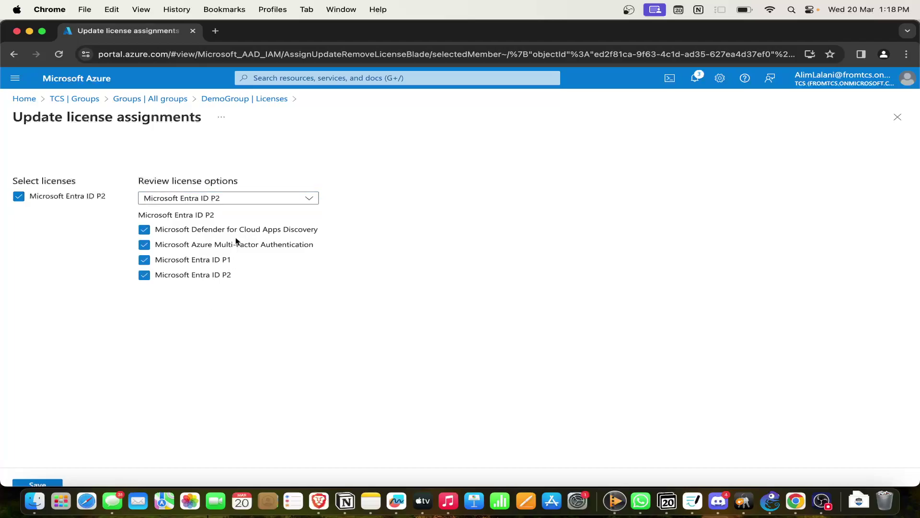
pyautogui.click(45, 484)
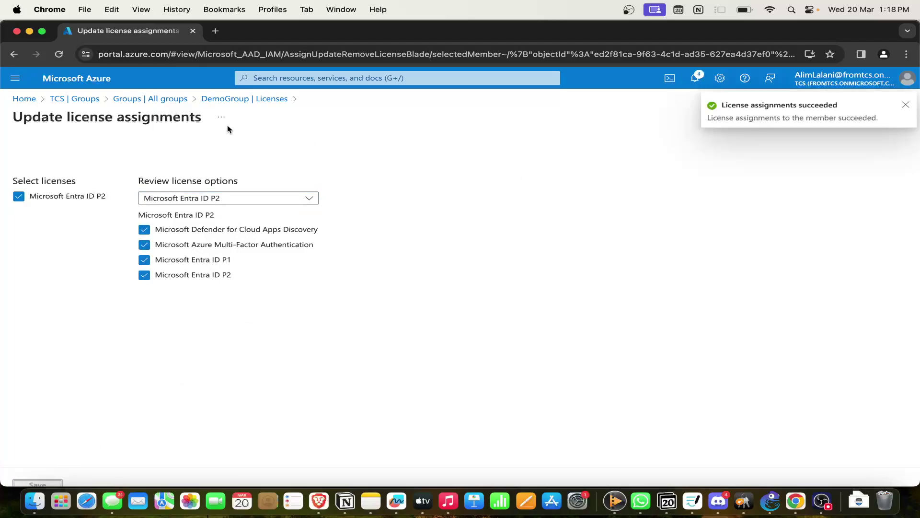
pyautogui.click(247, 100)
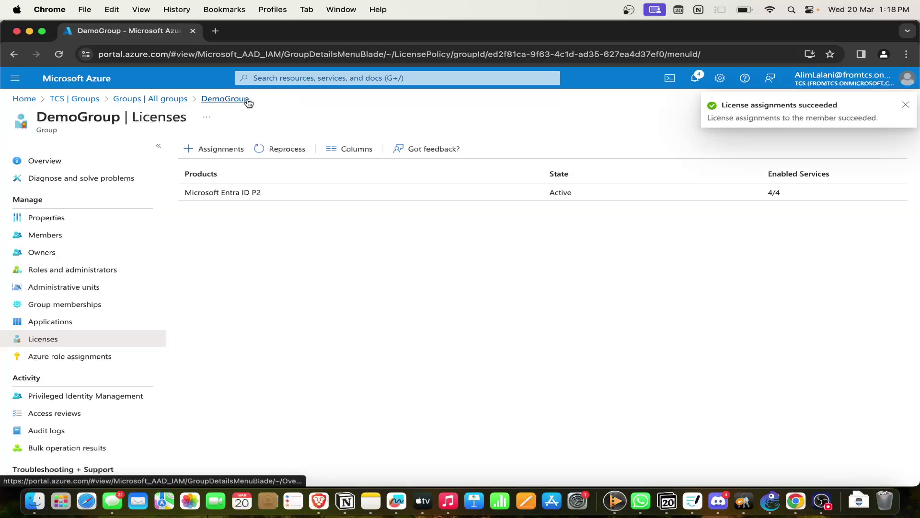
pyautogui.scroll(-1, 96, 357)
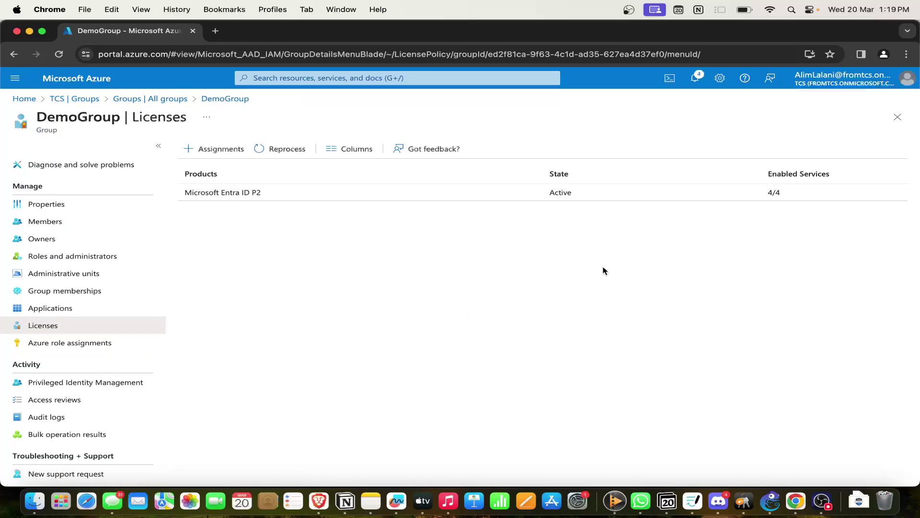
# Check DemoGroup's Azure role assignments (none), then open its Privileged Identity Management page.
pyautogui.click(78, 343)
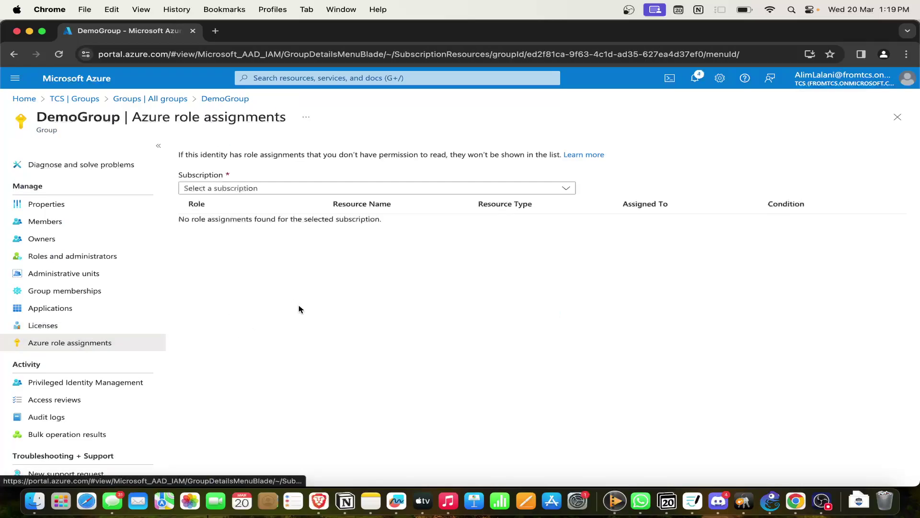
pyautogui.click(278, 187)
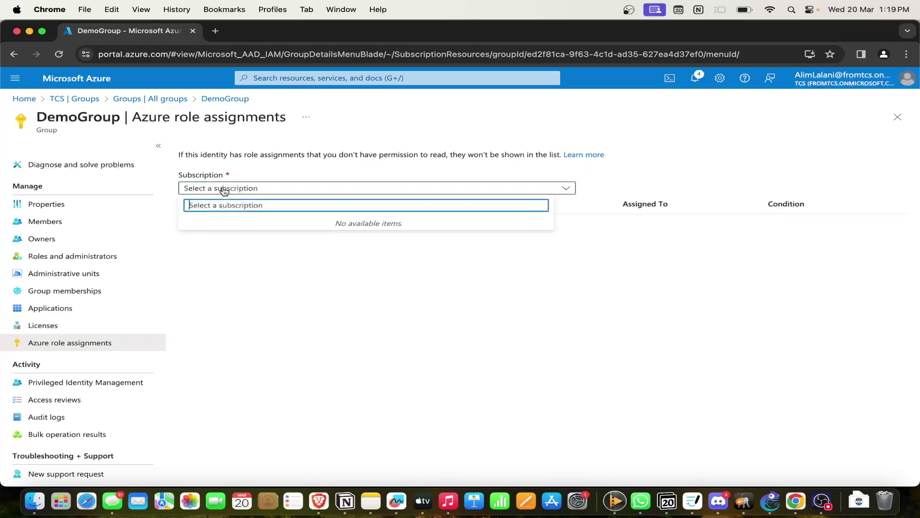
pyautogui.click(294, 168)
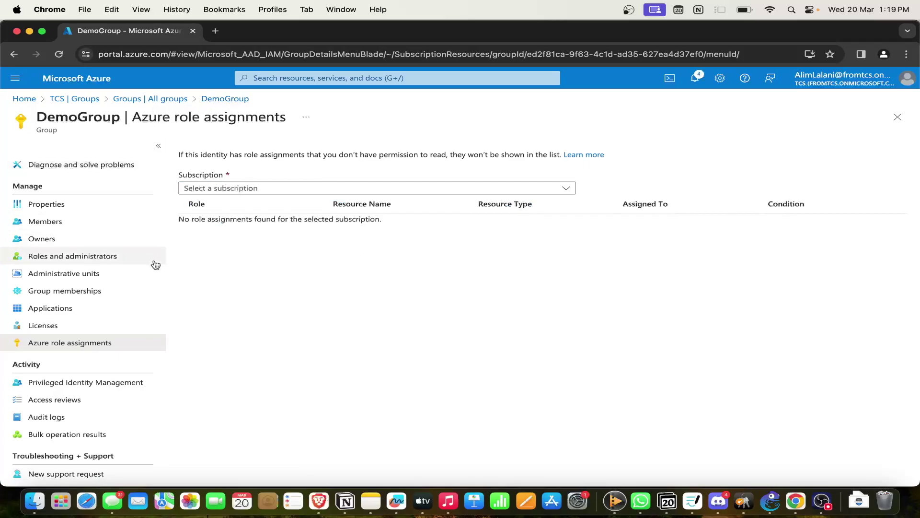
pyautogui.scroll(1, 155, 265)
pyautogui.scroll(-1, 144, 298)
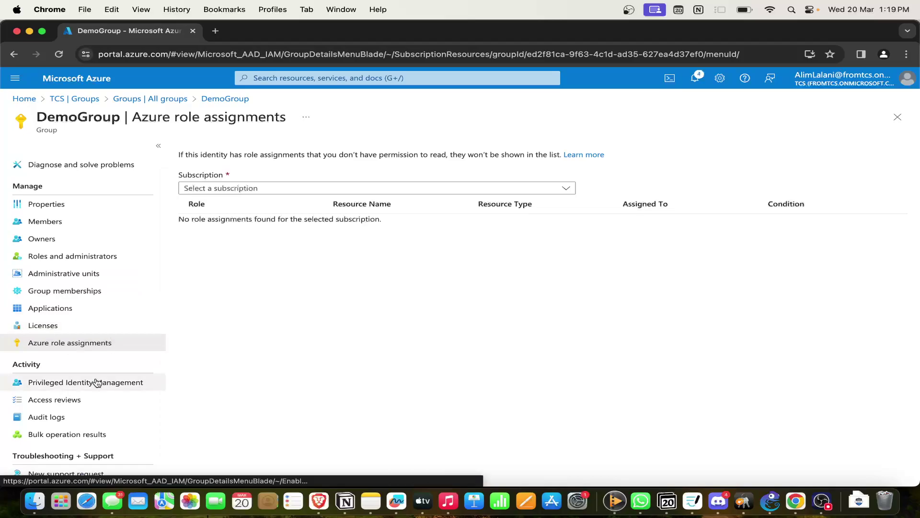
pyautogui.click(98, 382)
pyautogui.scroll(-2, 448, 301)
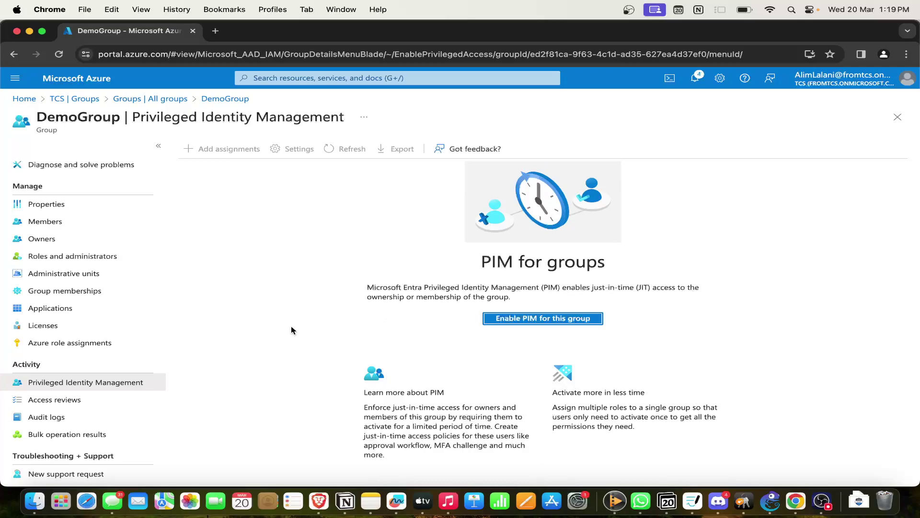
# Enable PIM for DemoGroup and dismiss the onboarding success notification.
pyautogui.scroll(2, 289, 337)
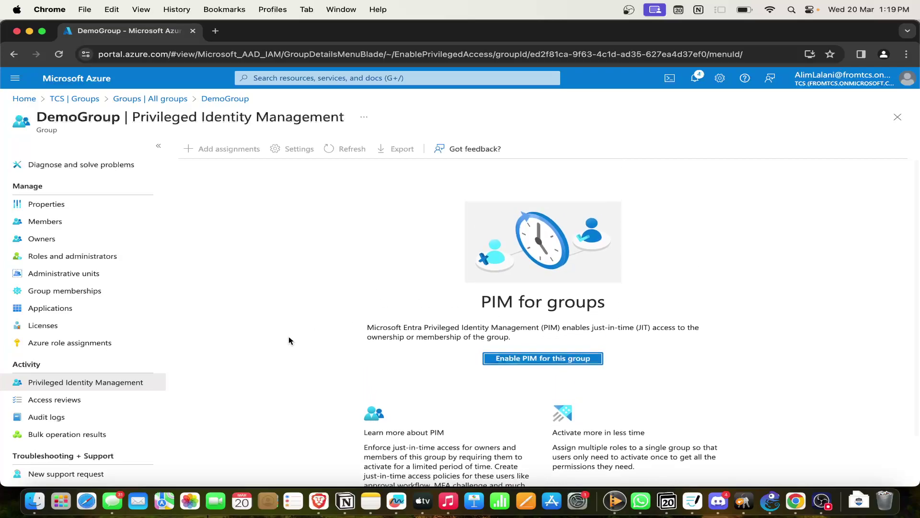
pyautogui.doubleClick(209, 119)
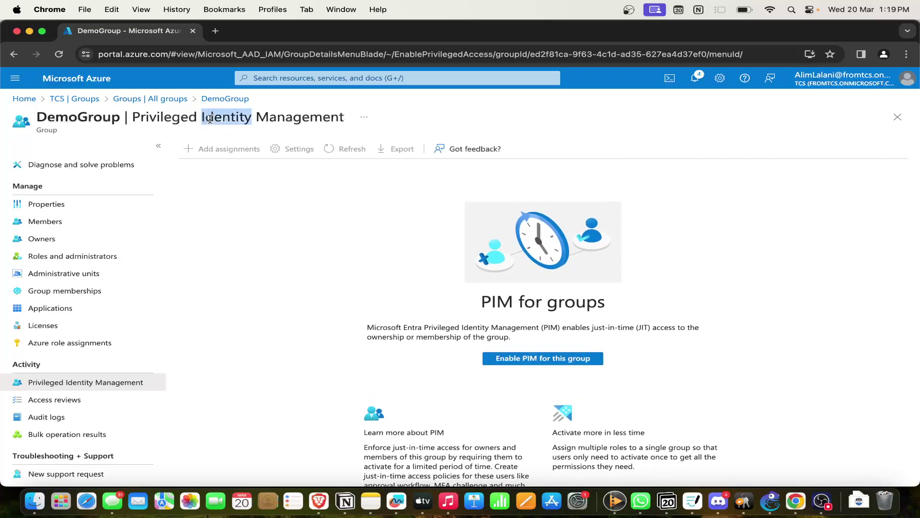
pyautogui.doubleClick(310, 116)
pyautogui.click(219, 117)
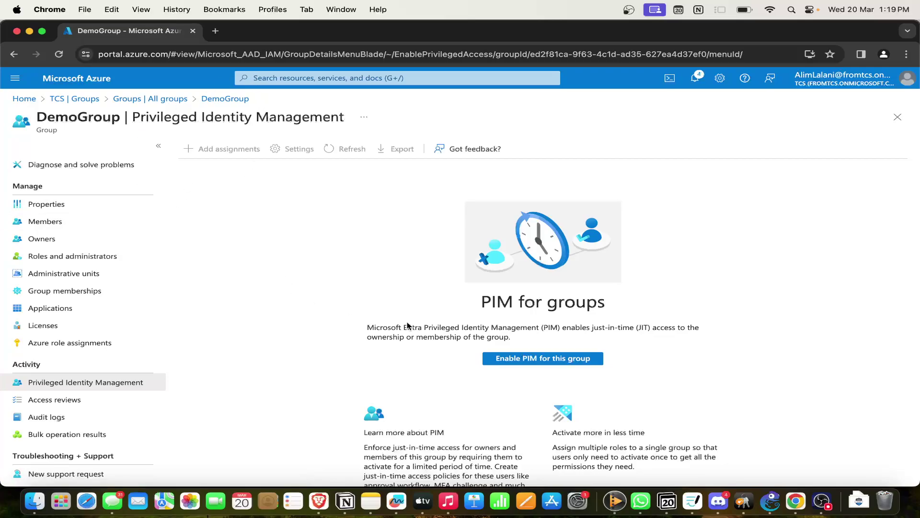
pyautogui.scroll(-2, 412, 330)
pyautogui.click(536, 303)
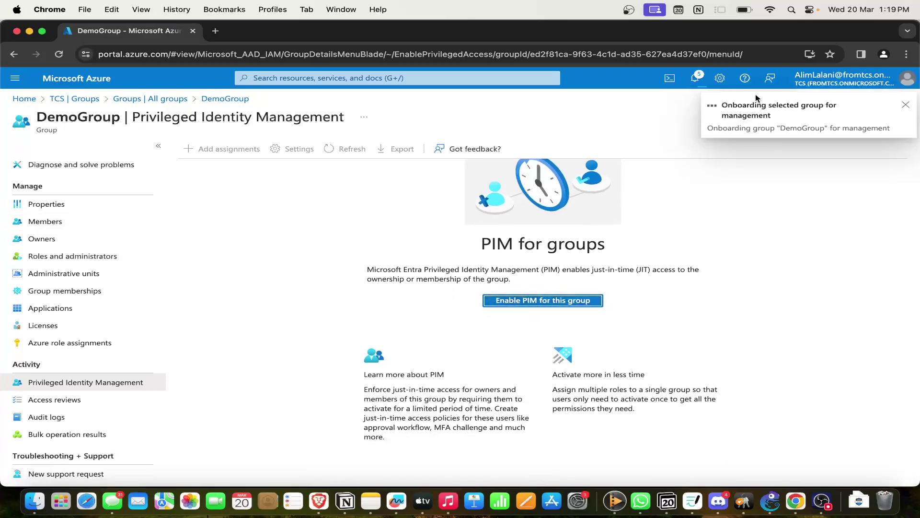
pyautogui.click(906, 106)
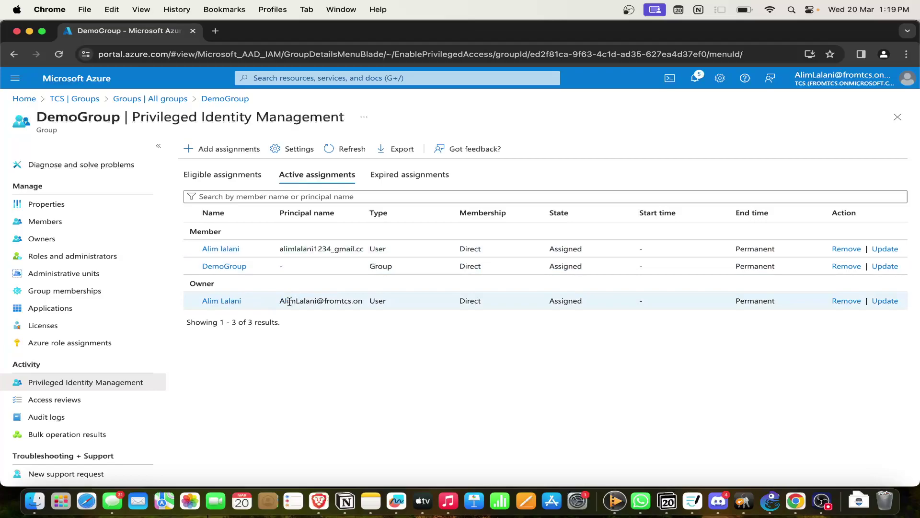
# Start a Member-role PIM assignment, cancel it without choosing anyone, and return to All groups.
pyautogui.click(229, 301)
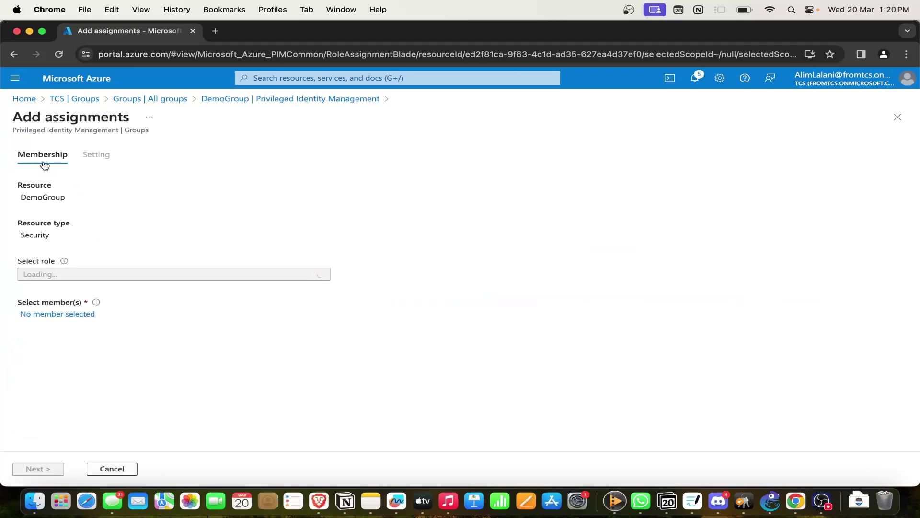
pyautogui.click(82, 273)
pyautogui.click(67, 312)
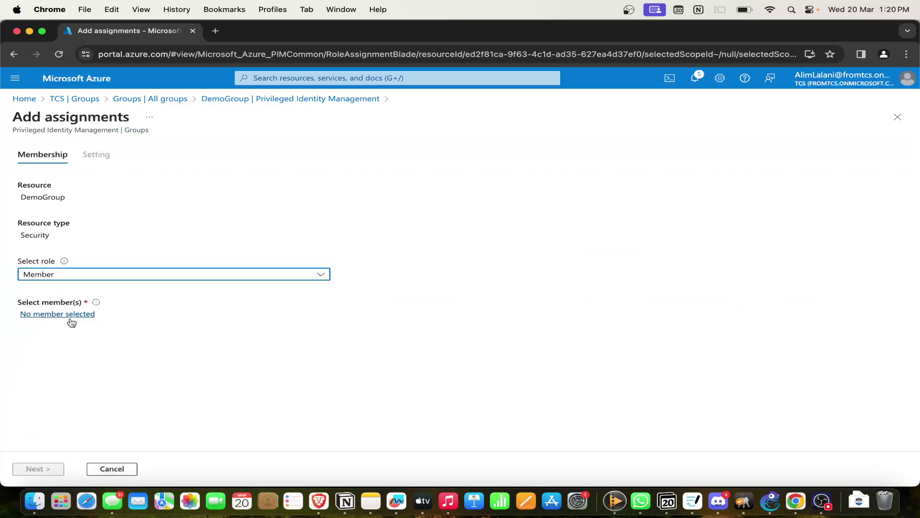
pyautogui.click(67, 315)
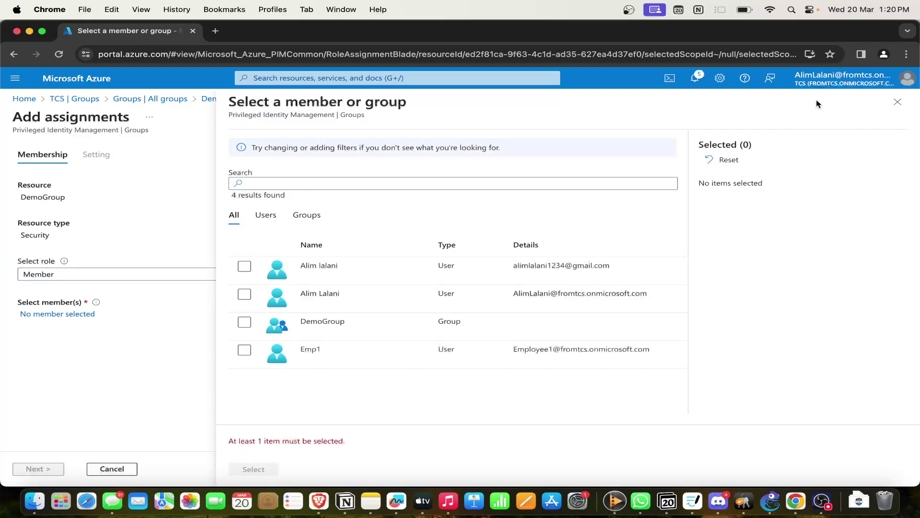
pyautogui.click(898, 101)
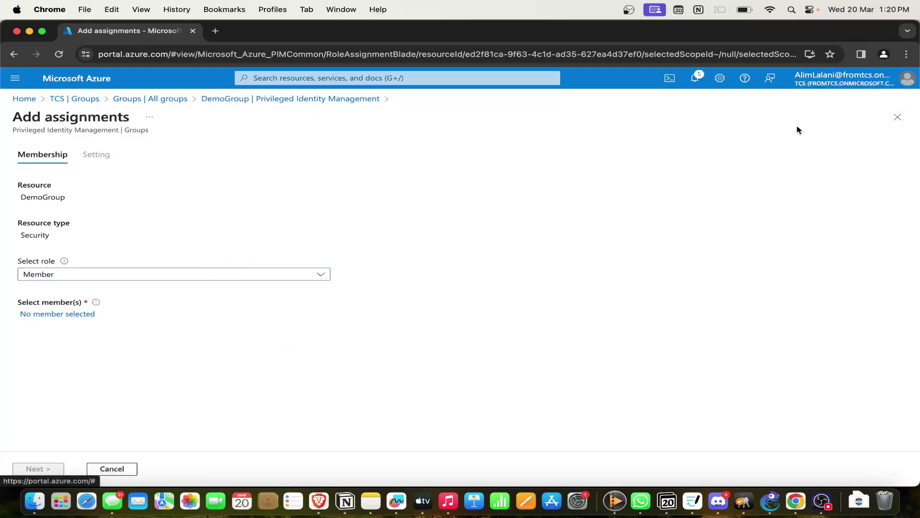
pyautogui.click(169, 99)
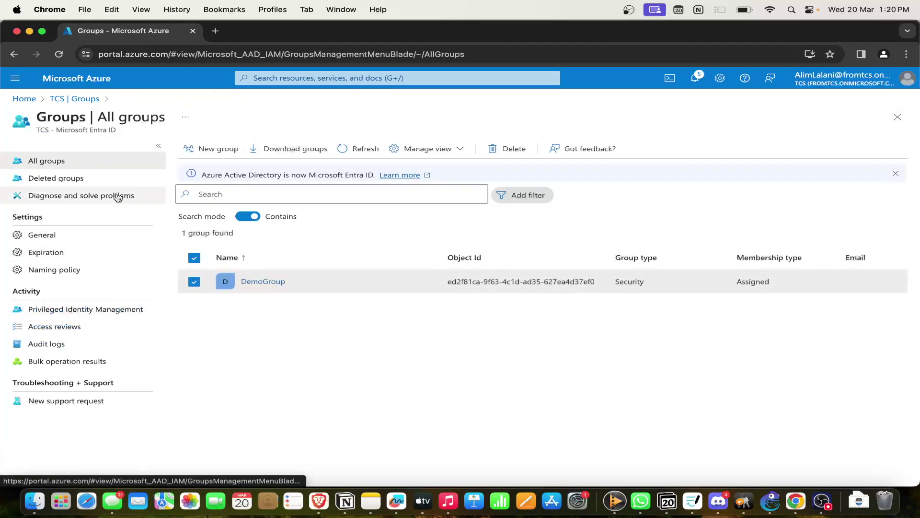
# Open DemoGroup, try and abandon a new access review, then view its Audit logs.
pyautogui.click(261, 283)
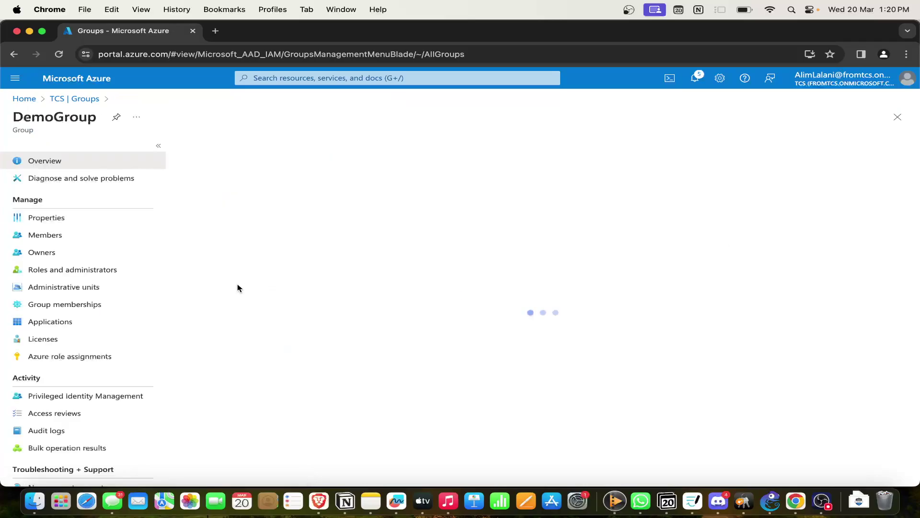
pyautogui.scroll(-1, 61, 329)
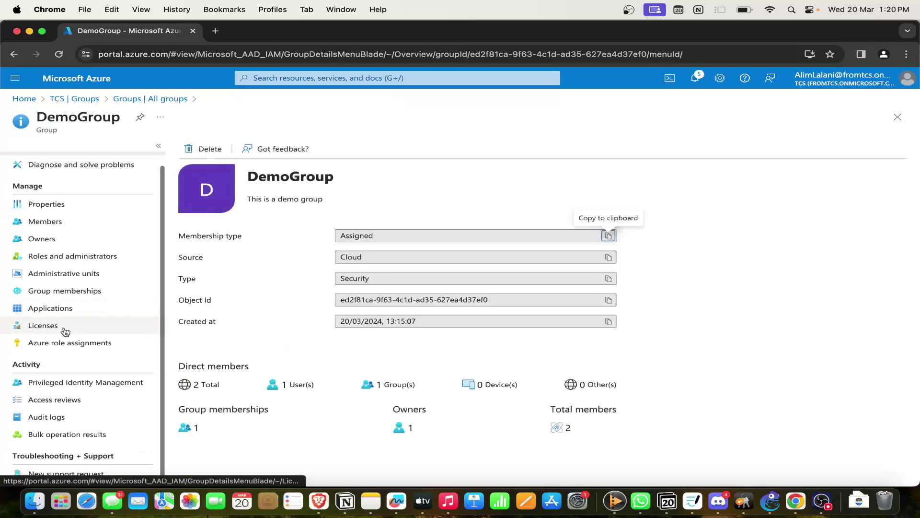
pyautogui.click(56, 416)
pyautogui.click(62, 400)
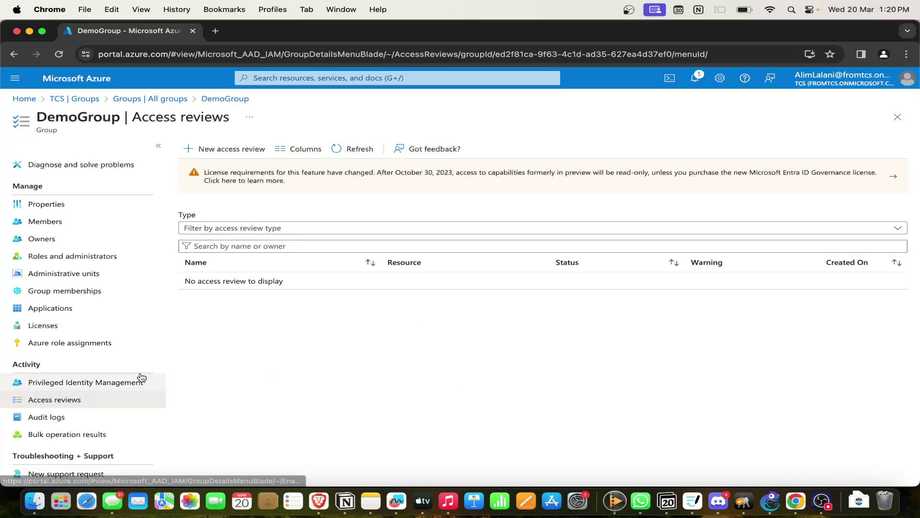
pyautogui.click(215, 148)
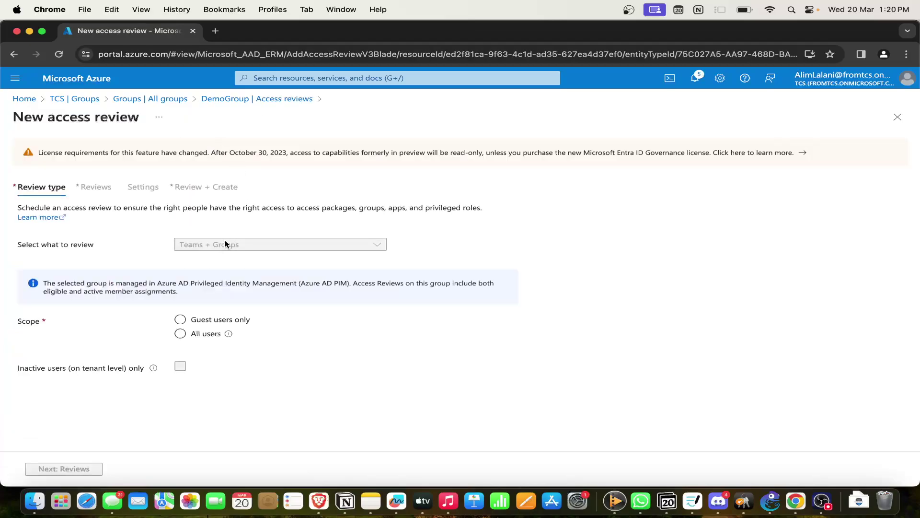
pyautogui.click(242, 100)
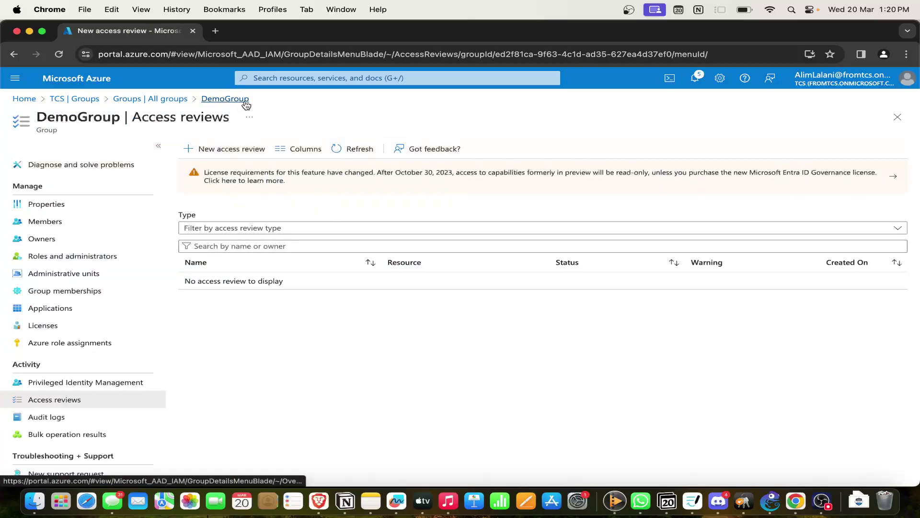
pyautogui.click(87, 417)
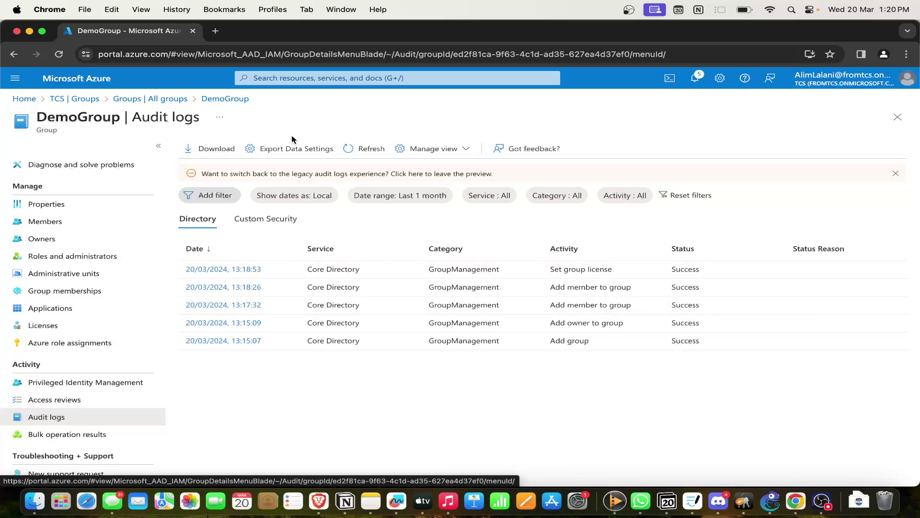
# Check Bulk operation results and Applications, then list DemoGroup's guest user and nested DemoGroup members.
pyautogui.click(86, 441)
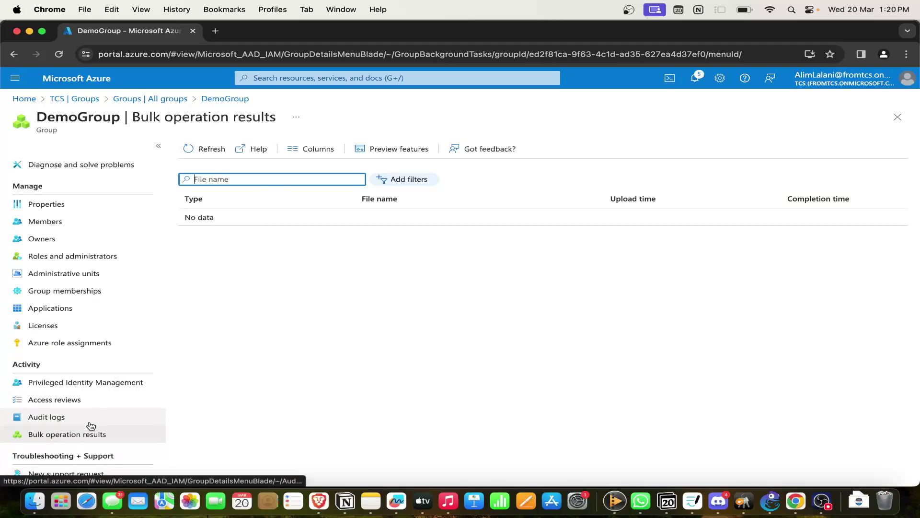
pyautogui.scroll(1, 88, 349)
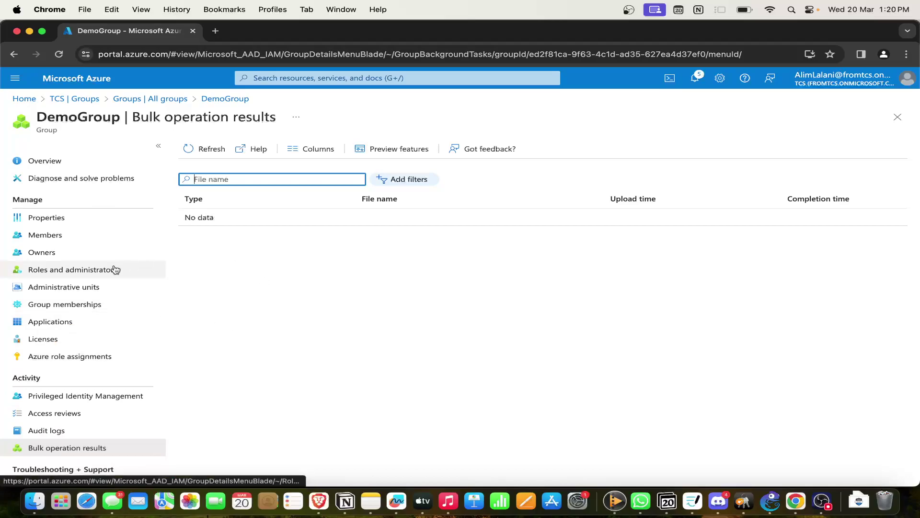
pyautogui.click(91, 237)
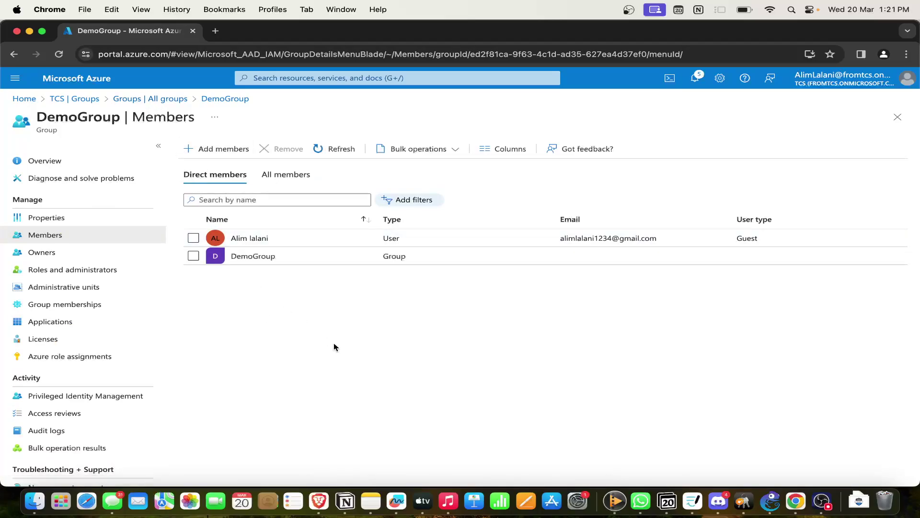
pyautogui.click(82, 326)
pyautogui.click(113, 236)
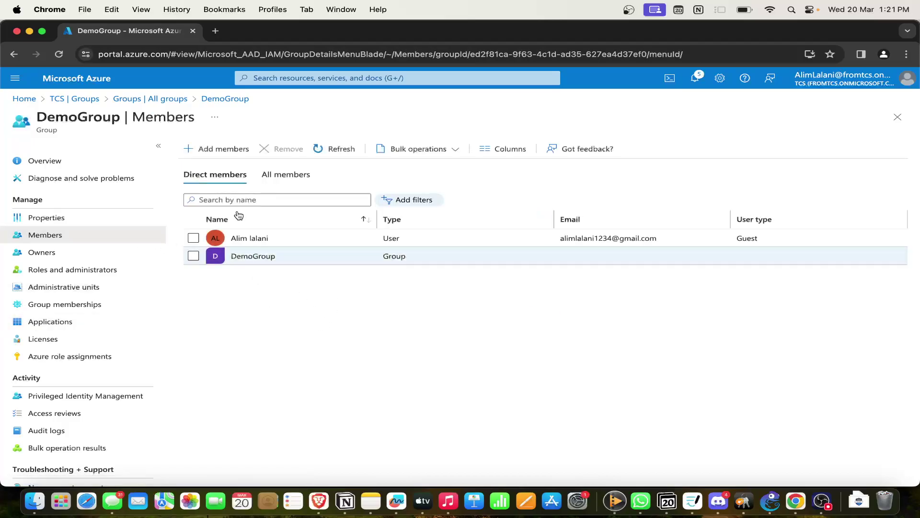
# Go Home to the TCS tenant's Entra ID overview showing 3 users and 1 group, then switch to OBS.
pyautogui.click(86, 83)
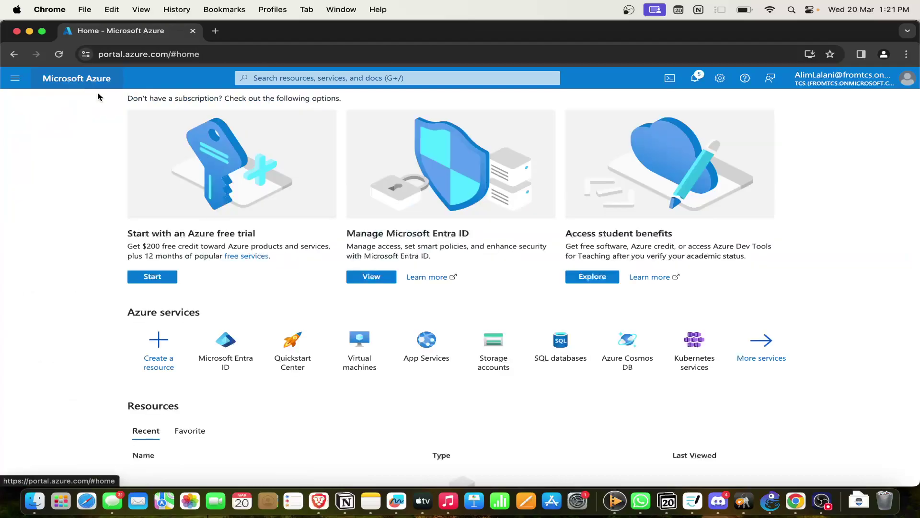
pyautogui.click(242, 355)
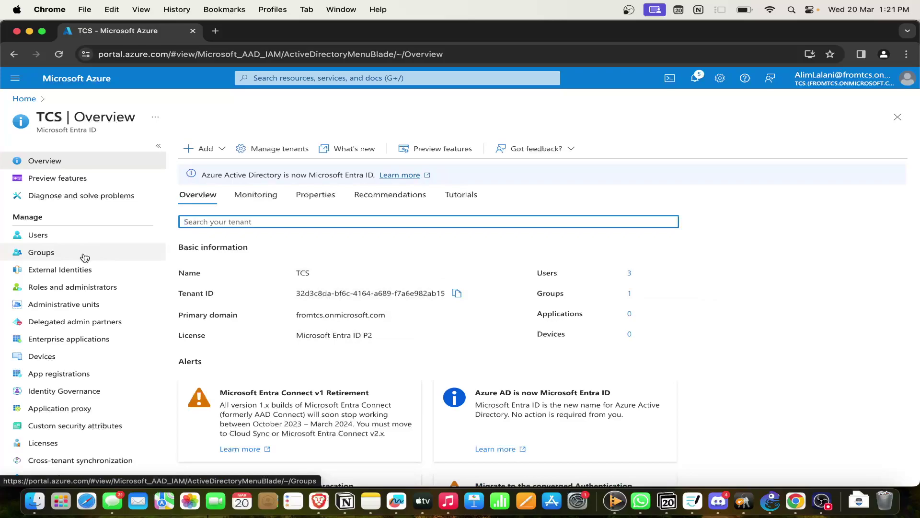
pyautogui.click(823, 501)
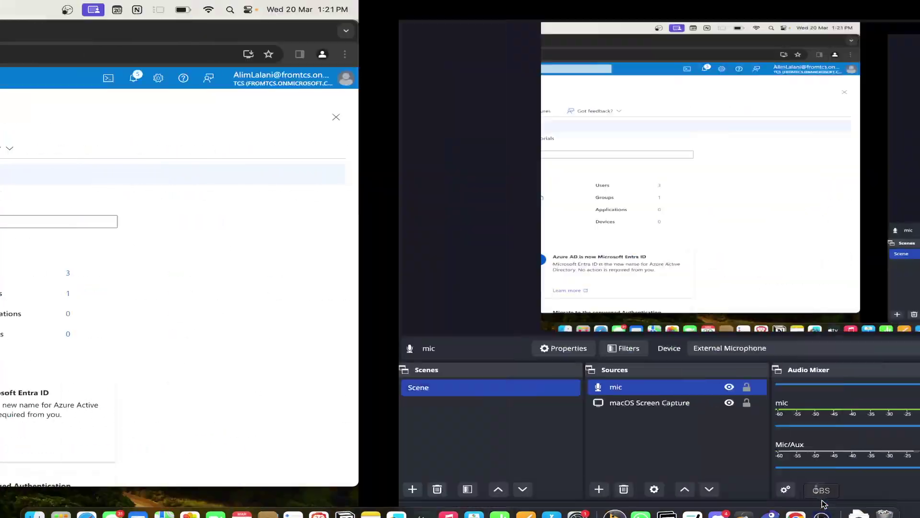